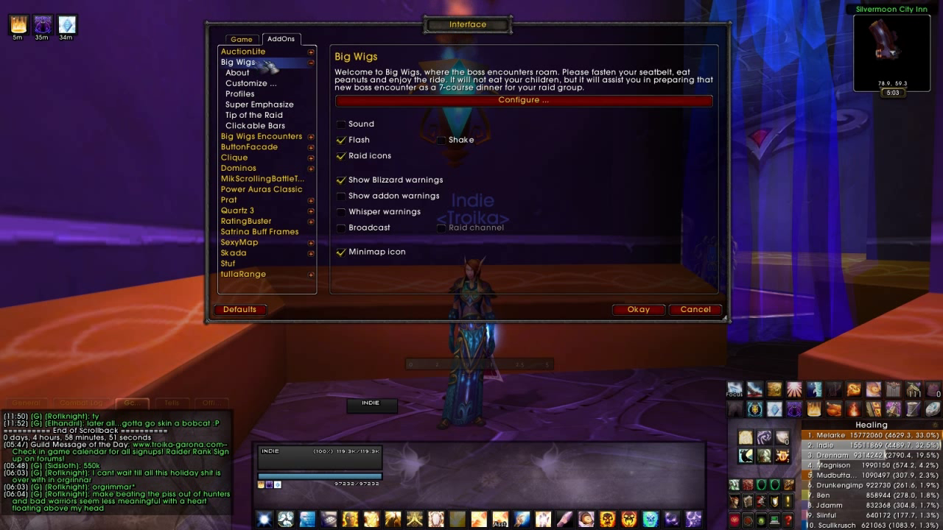
Step: Collapse the Big Wigs entries and show ButtonFacade's settings with the Jiyli: Vista skin at 33% gloss
click(311, 63)
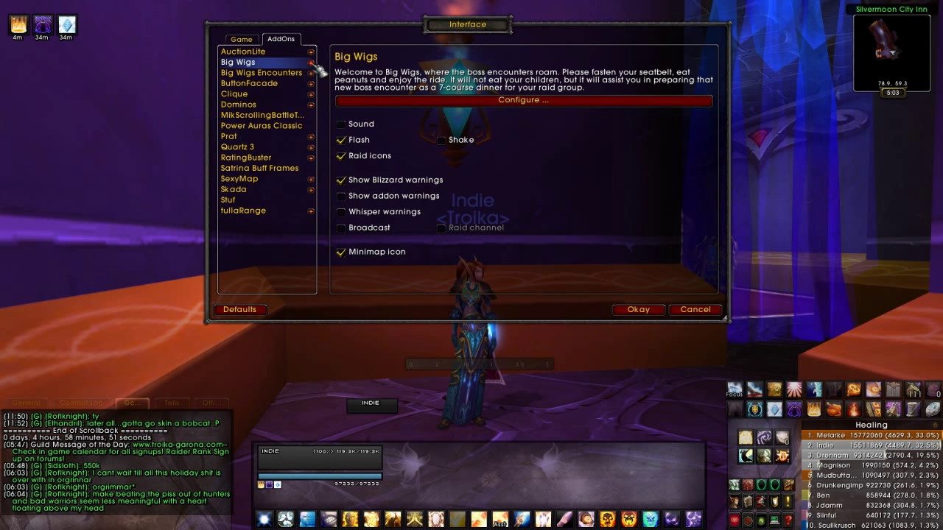
click(274, 84)
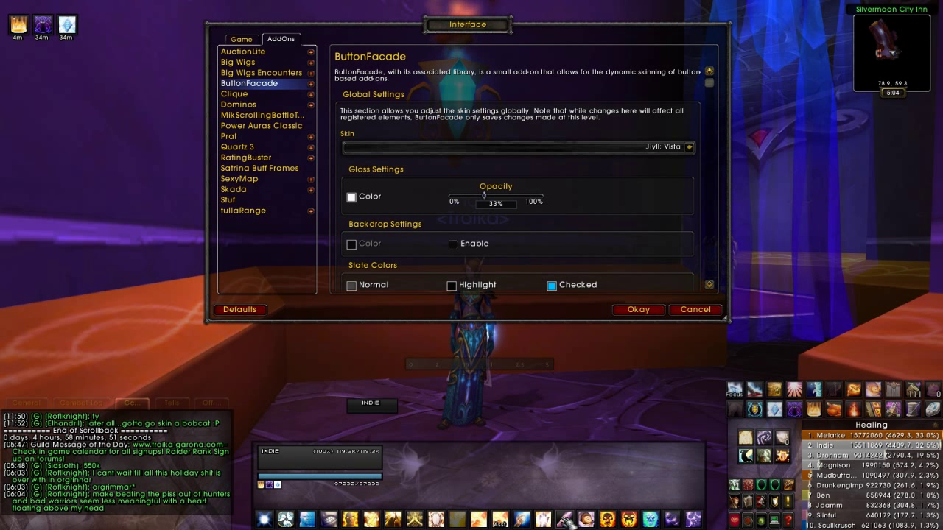
Step: Review the ButtonFacade skin list, keep Jiyli: Vista, and show the Clique v40000-1.3.3 info page
click(689, 147)
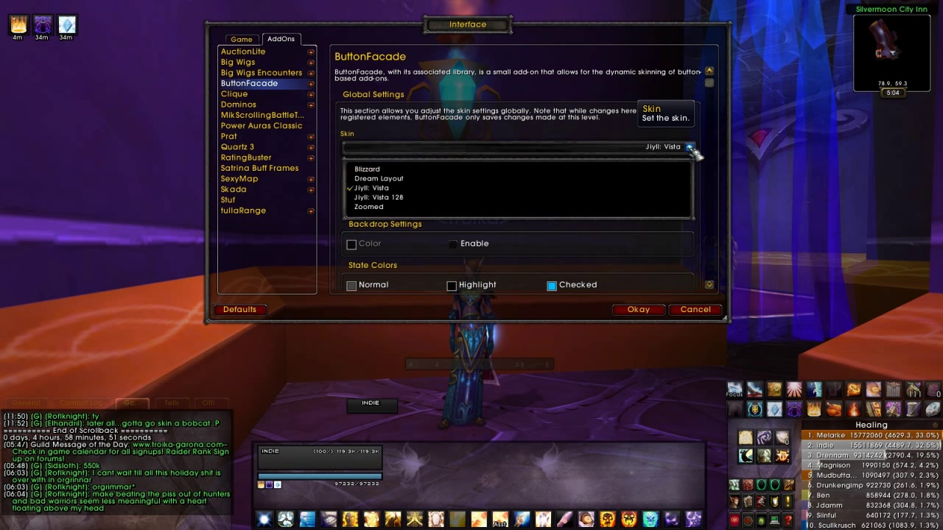
click(690, 147)
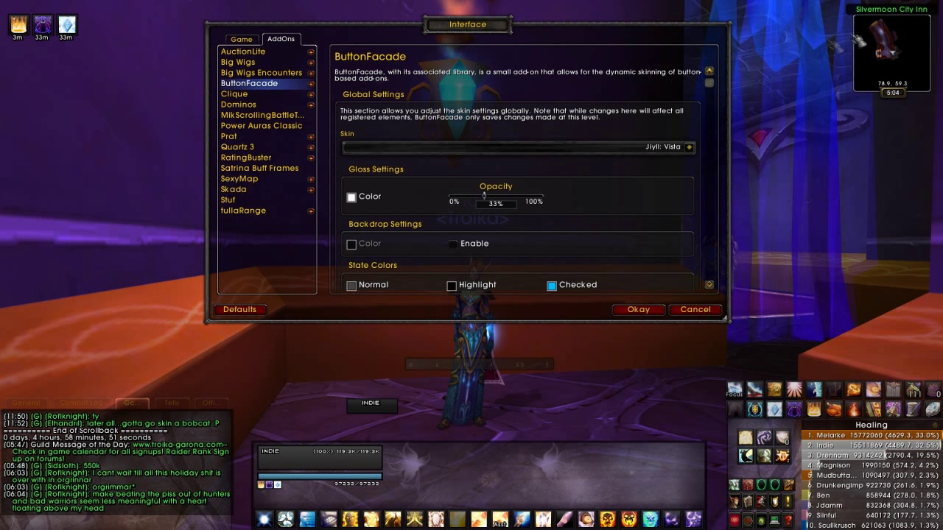
mouse_move(893, 12)
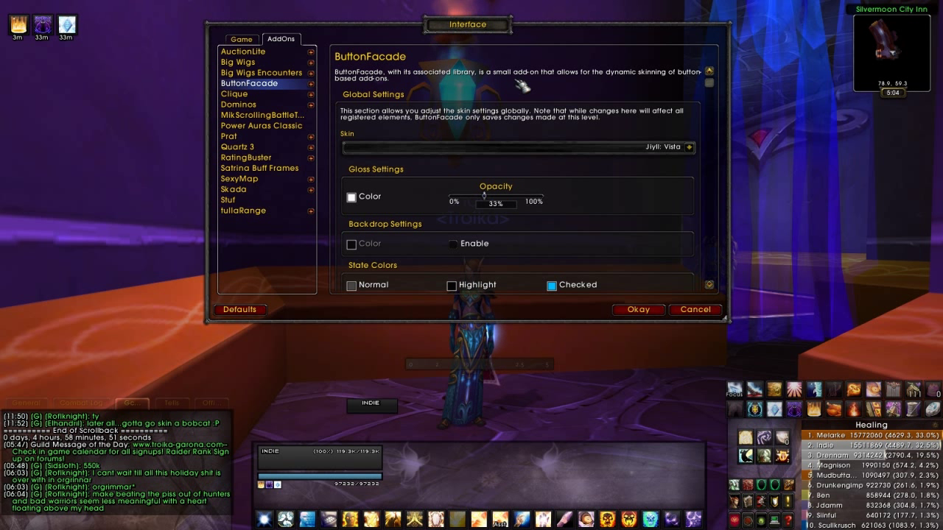
mouse_move(274, 456)
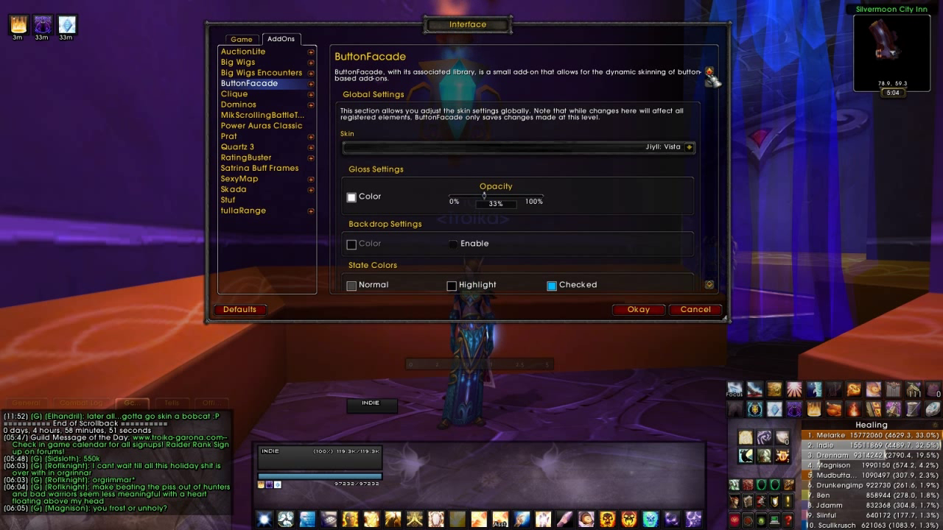
click(254, 96)
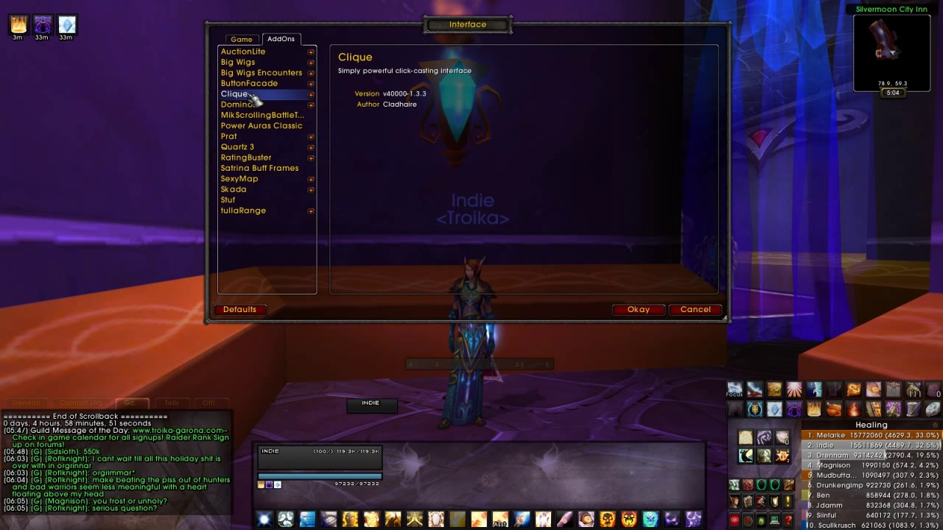
key(Escape)
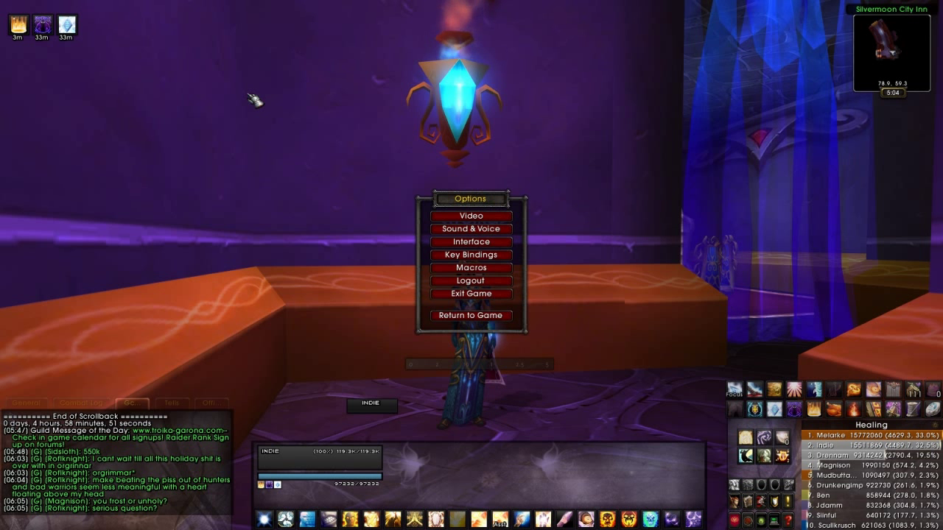
key(Escape)
click(750, 502)
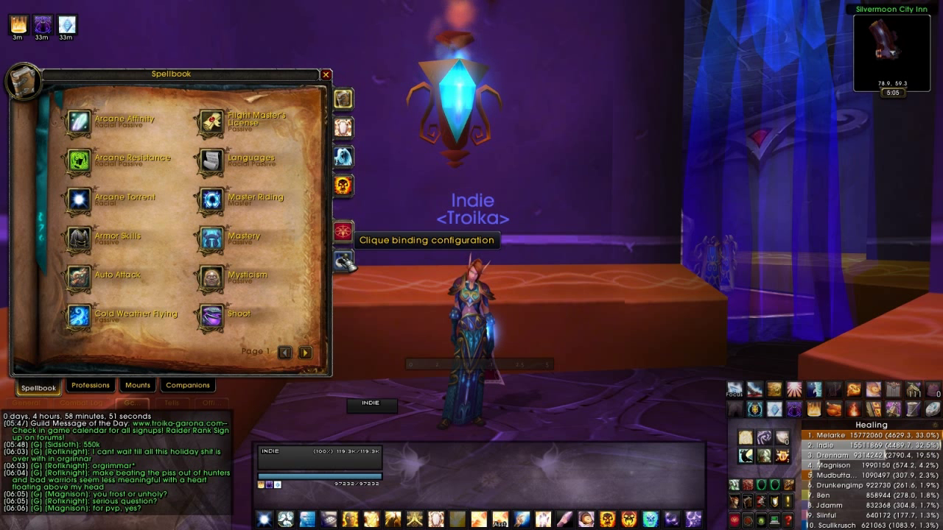
click(343, 128)
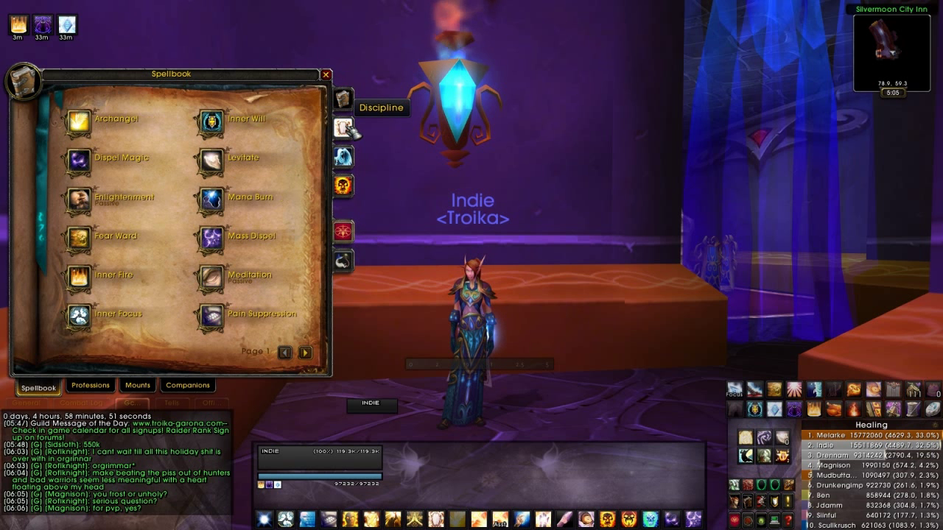
click(343, 260)
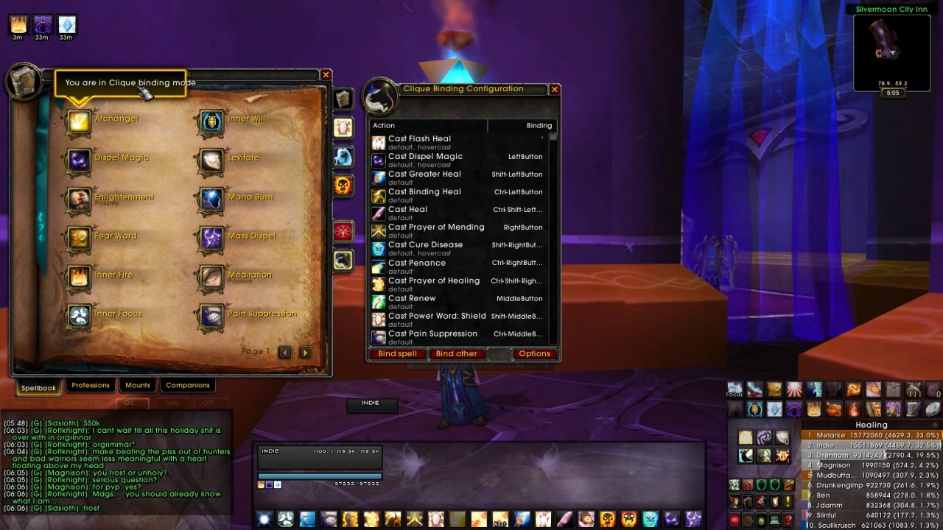
click(555, 89)
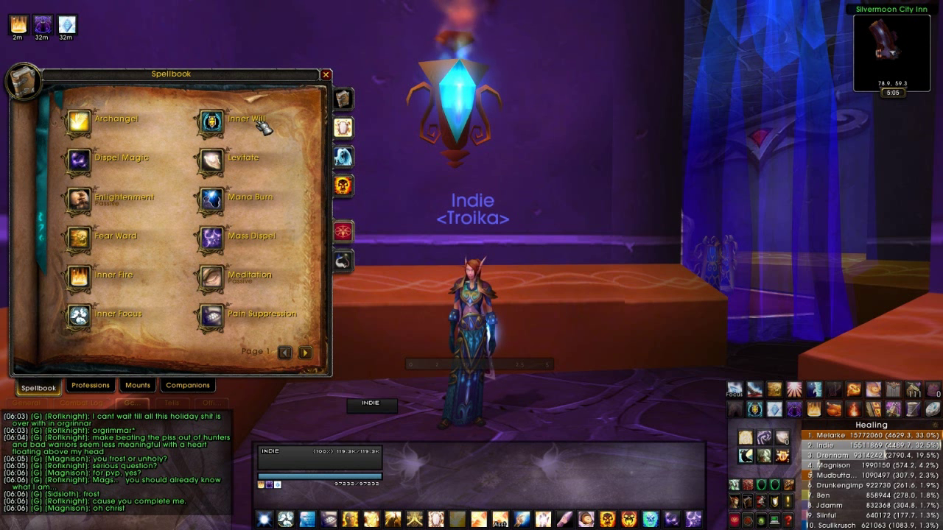
click(326, 75)
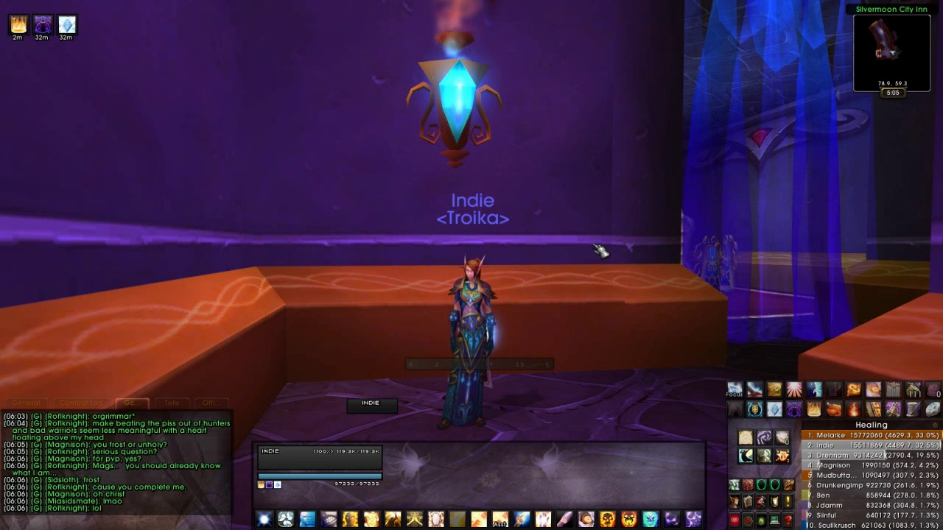
key(Escape)
click(497, 247)
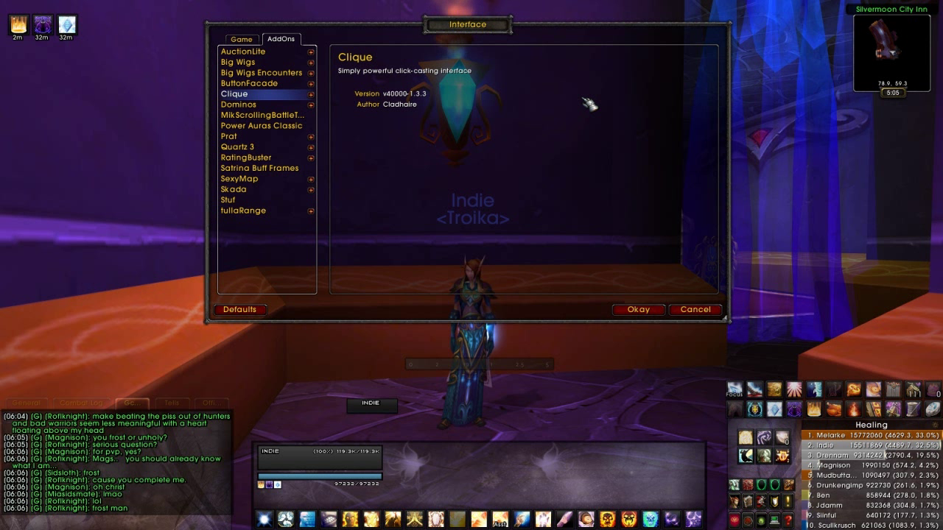
Step: Select Dominos in the AddOns list and enter its bar configuration mode
click(297, 105)
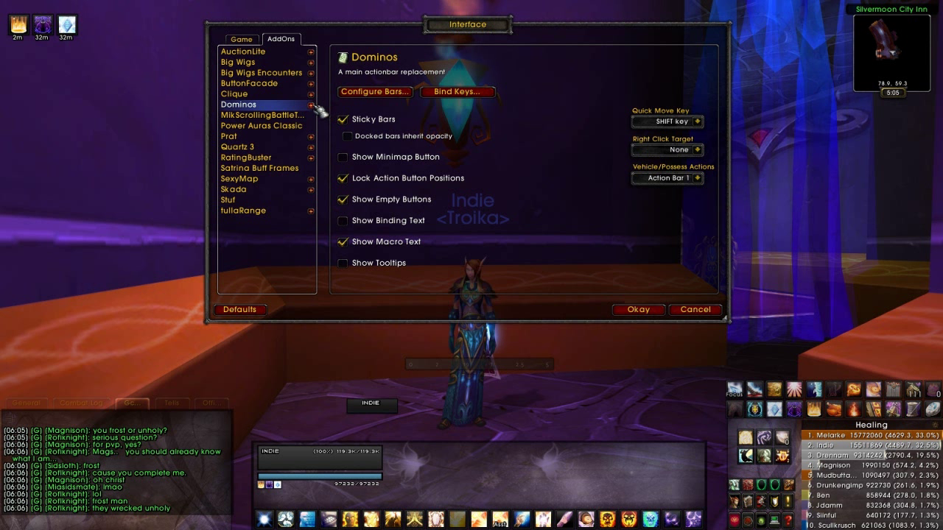
click(312, 105)
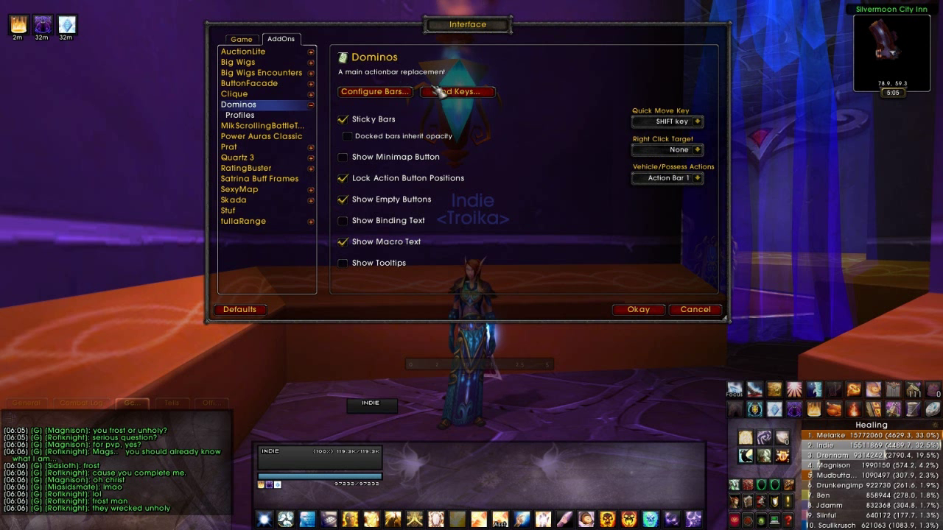
click(373, 93)
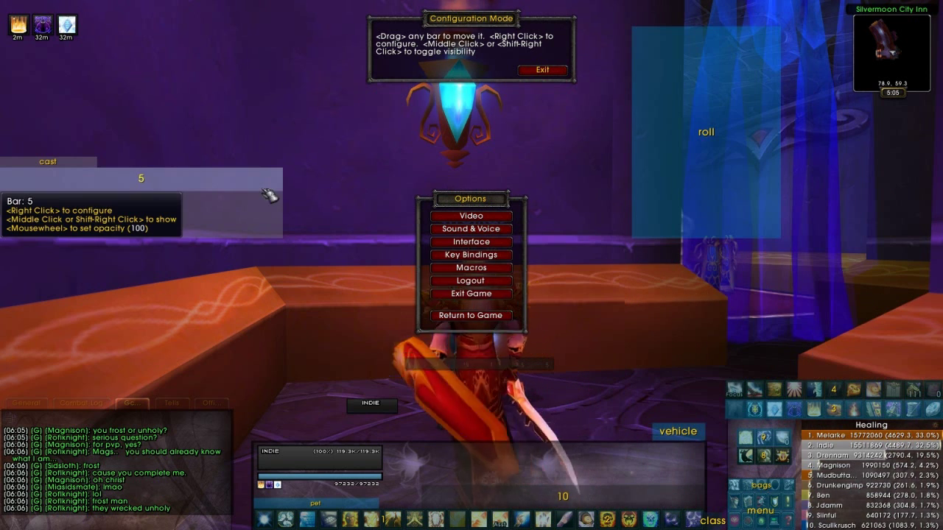
Step: Hide action bar 7, leave bar 5 hidden, and exit bar configuration mode
middle_click(265, 196)
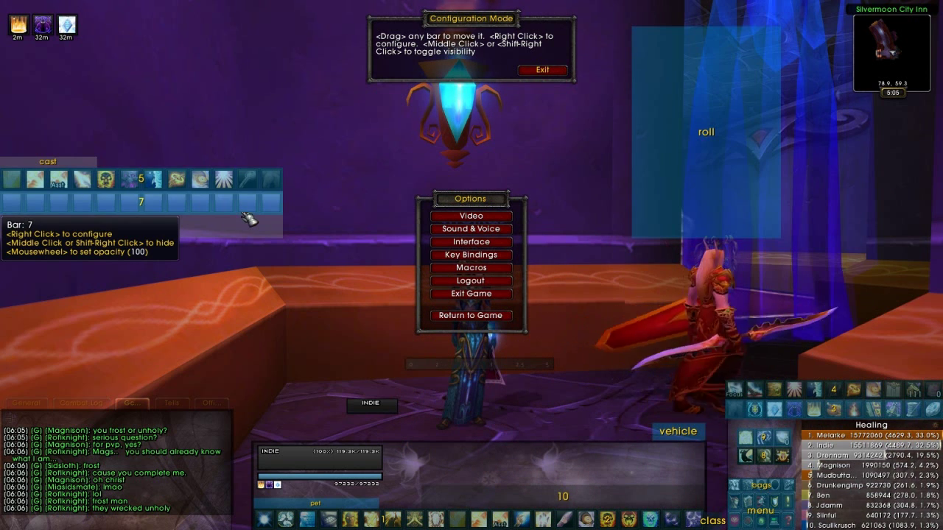
middle_click(248, 215)
middle_click(267, 184)
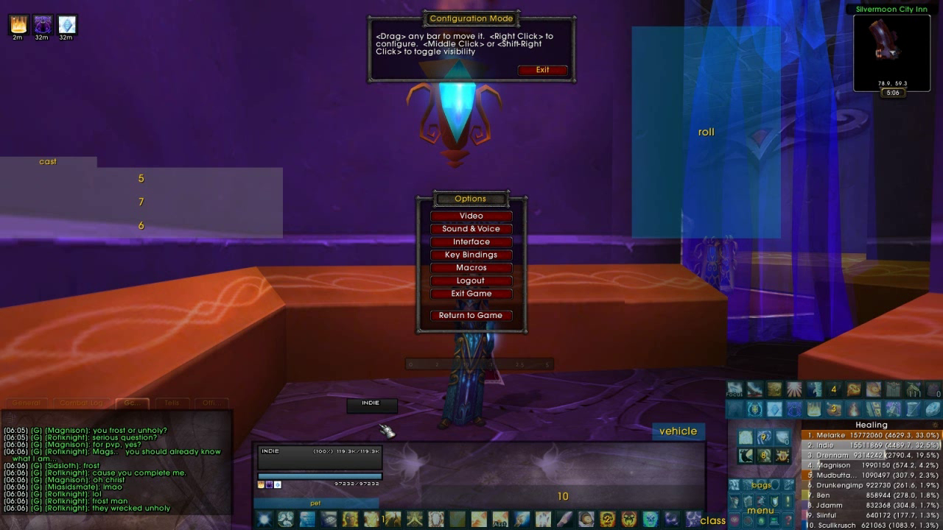
click(550, 69)
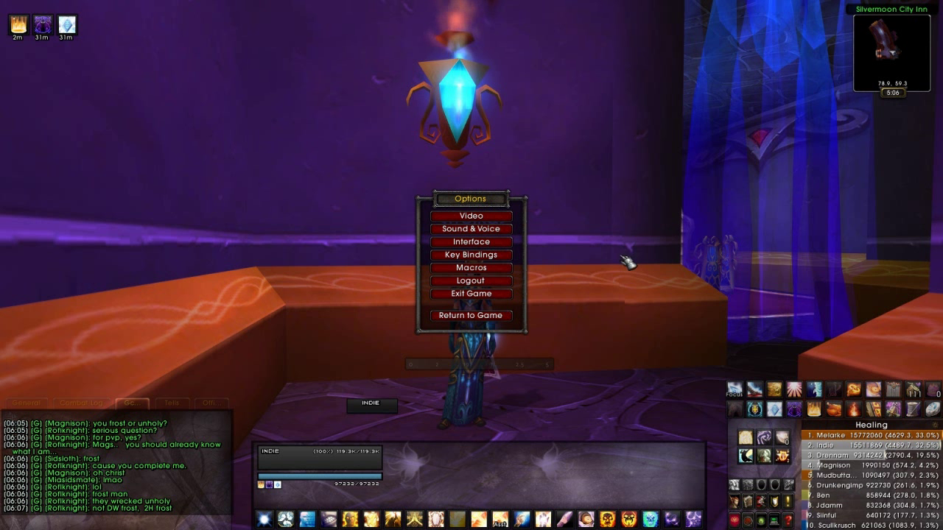
click(492, 243)
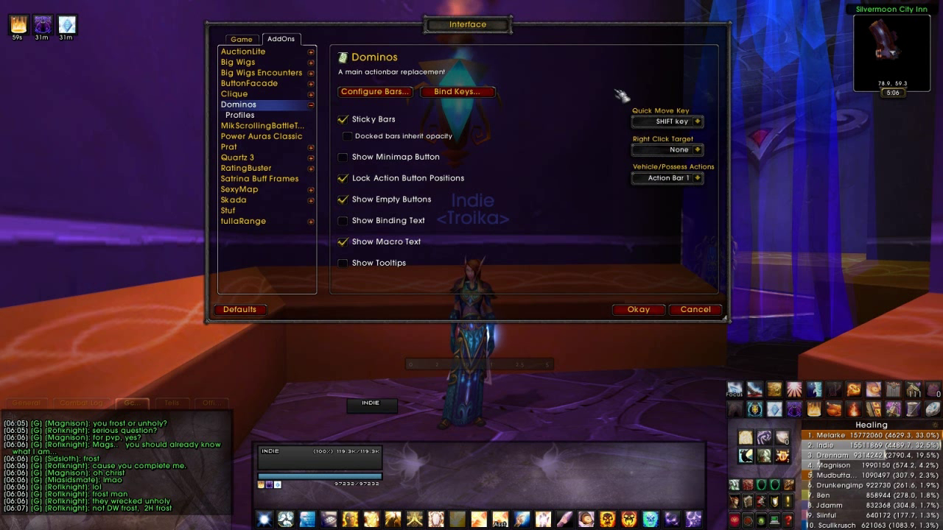
Step: Collapse Dominos, close the options, and nudge the faint bar under the character up slightly
click(312, 105)
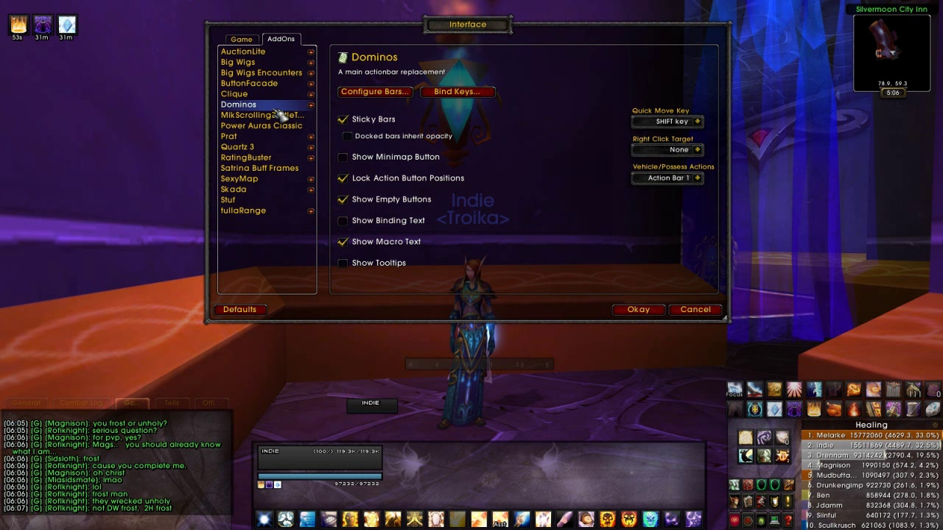
key(Escape)
key(Escape)
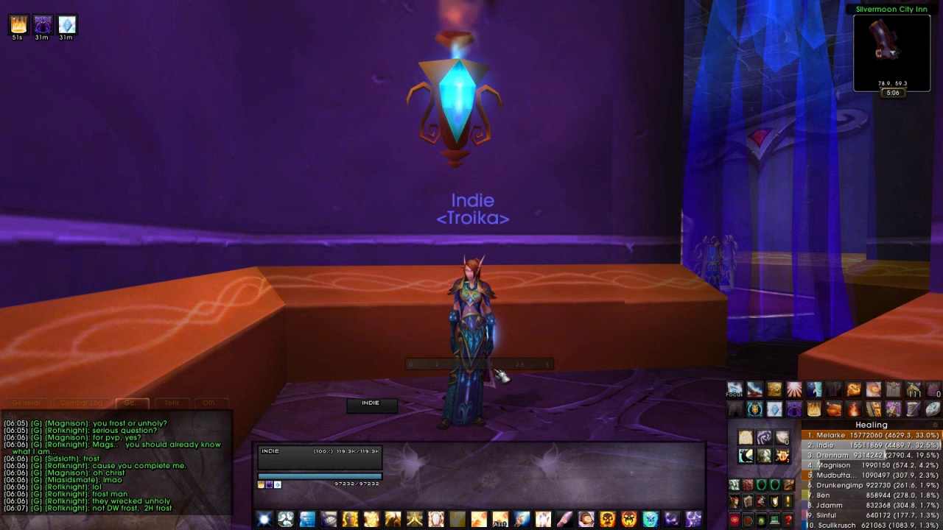
mouse_move(518, 366)
mouse_down()
mouse_move(516, 351)
mouse_move(519, 368)
mouse_up()
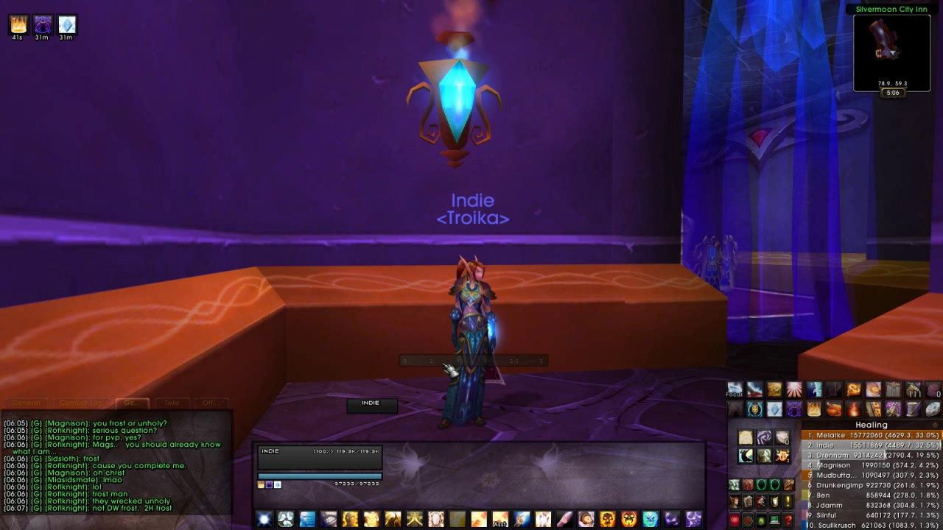
Step: Cast a mana-restoring spell, Pain Suppression on self, and Inner Fire on the priest
click(264, 520)
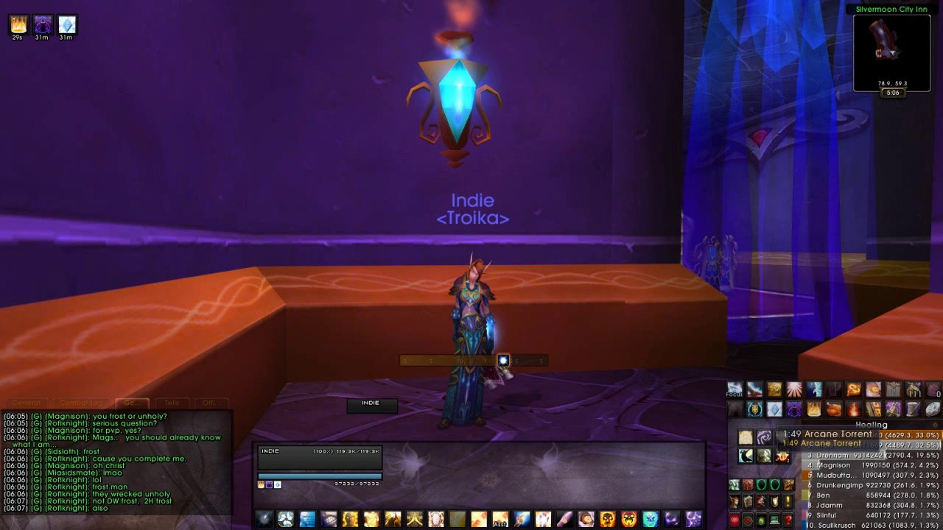
click(389, 405)
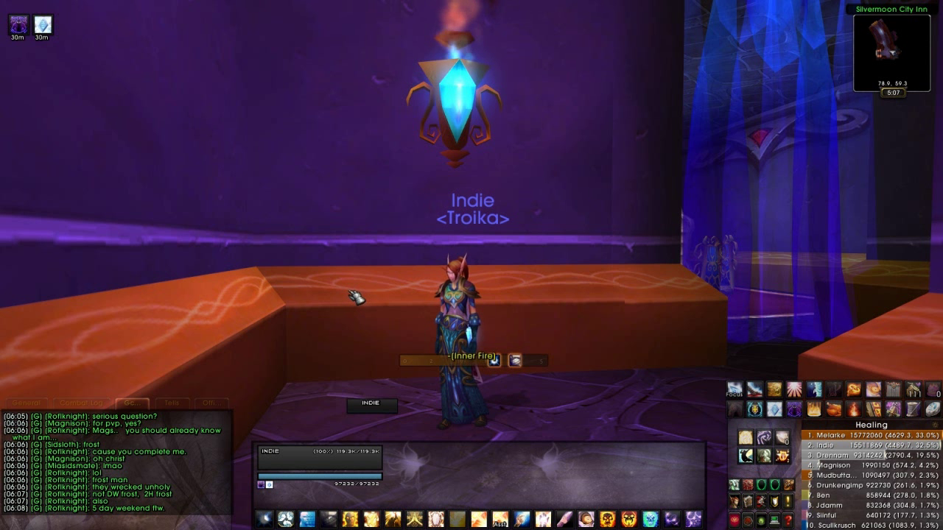
key(1)
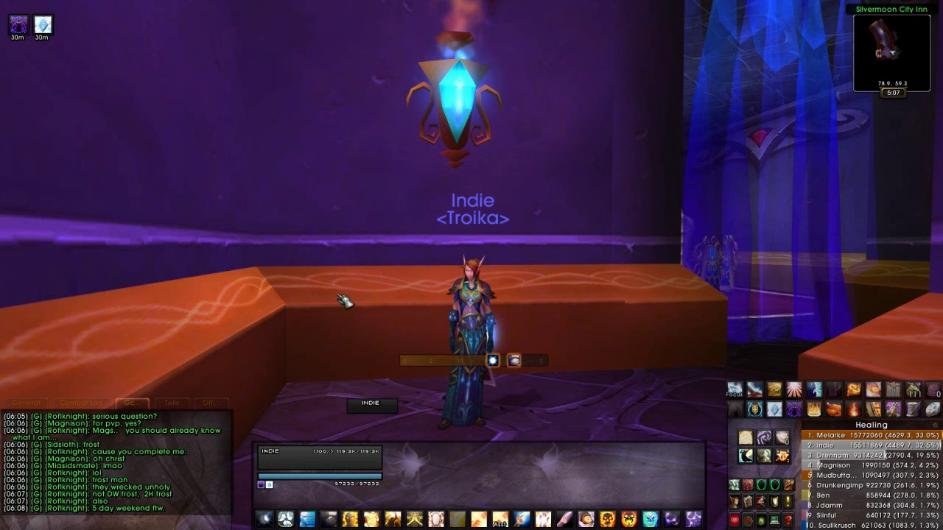
Step: Browse ForteXorcist's Pain Suppression cooldown options, close them, and reopen Interface options
click(513, 361)
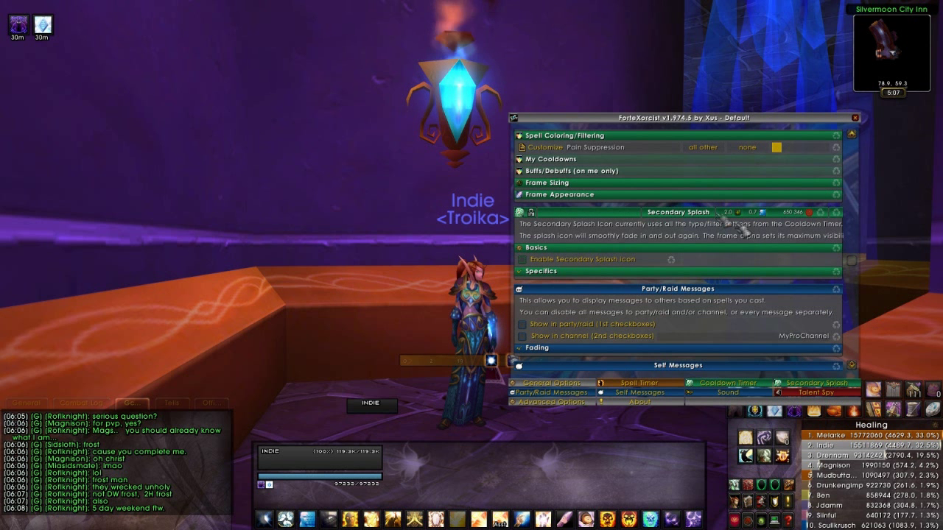
scroll(856, 267, down, 10)
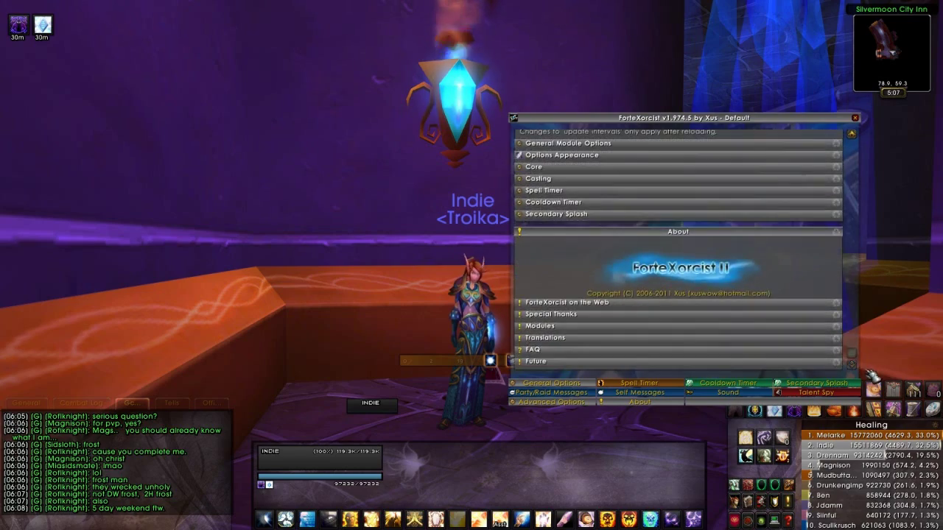
drag(863, 334, 864, 193)
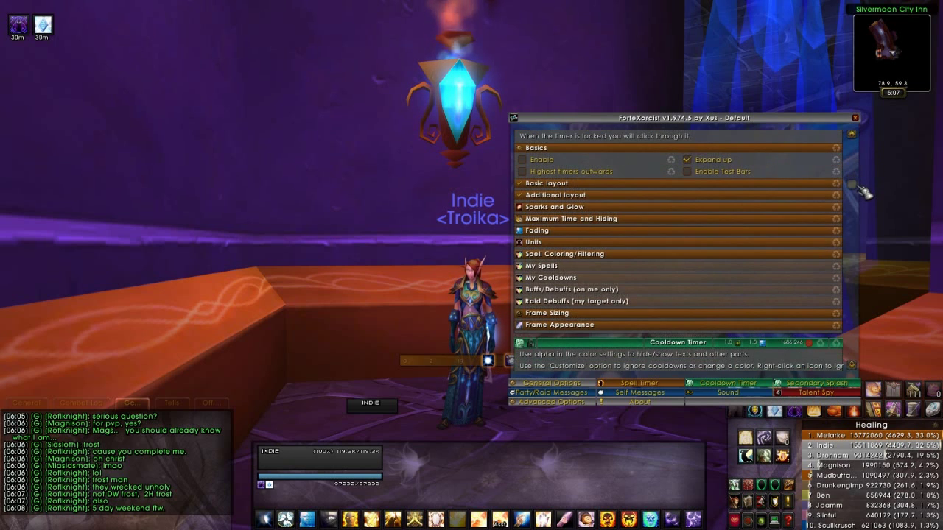
click(854, 117)
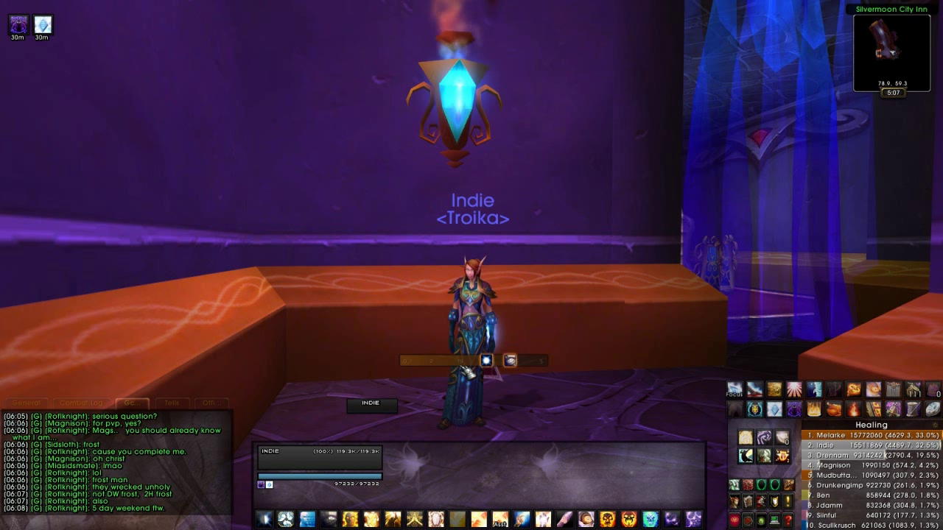
key(Escape)
click(485, 244)
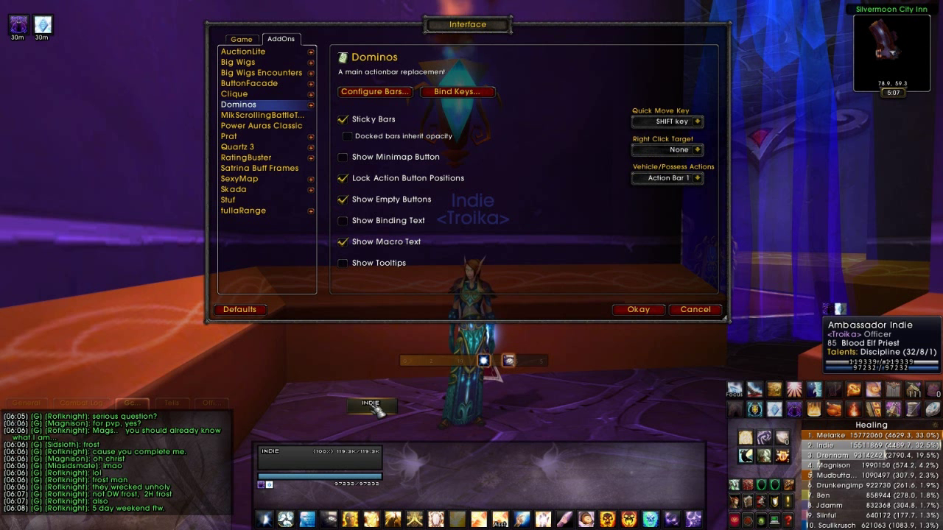
Step: Open Grid's options from its minimap icon and view the Mana Bar, Layout and Indicators tabs
key(Escape)
key(Escape)
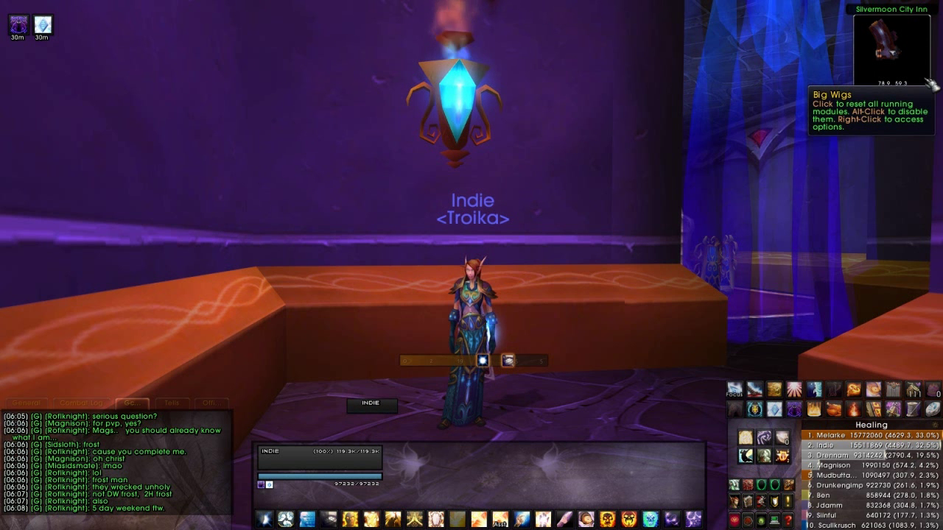
right_click(921, 87)
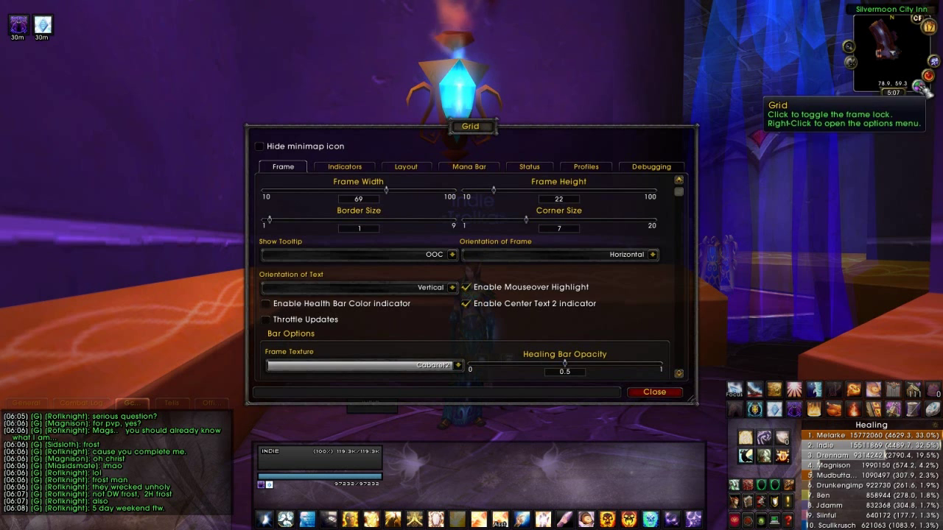
drag(480, 130, 486, 40)
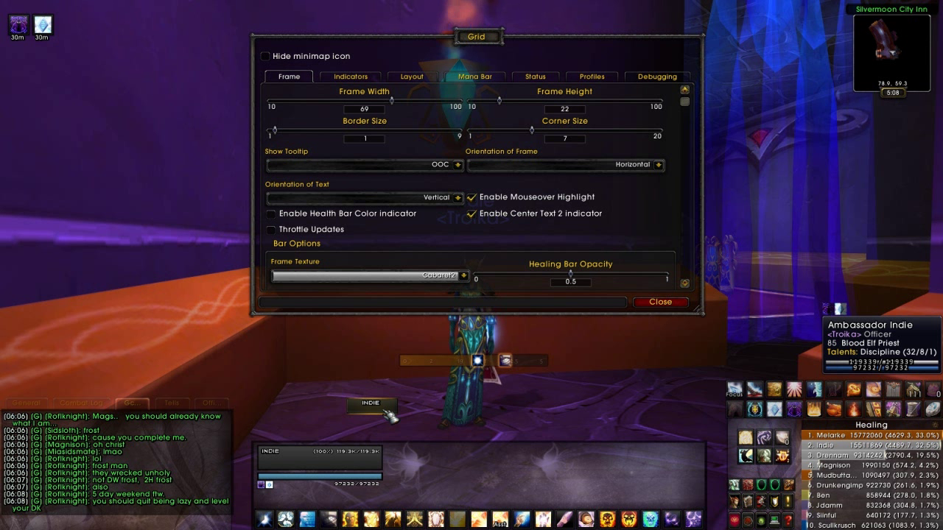
click(474, 77)
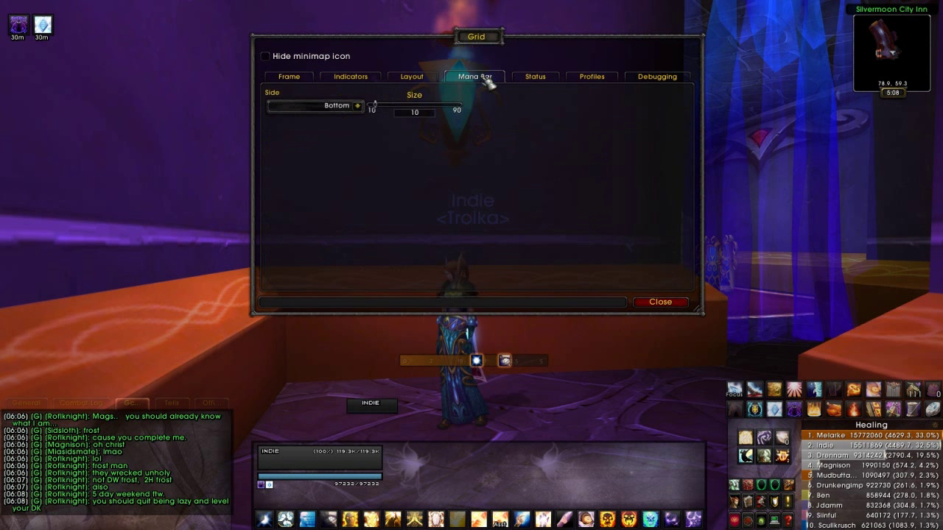
click(410, 77)
click(353, 78)
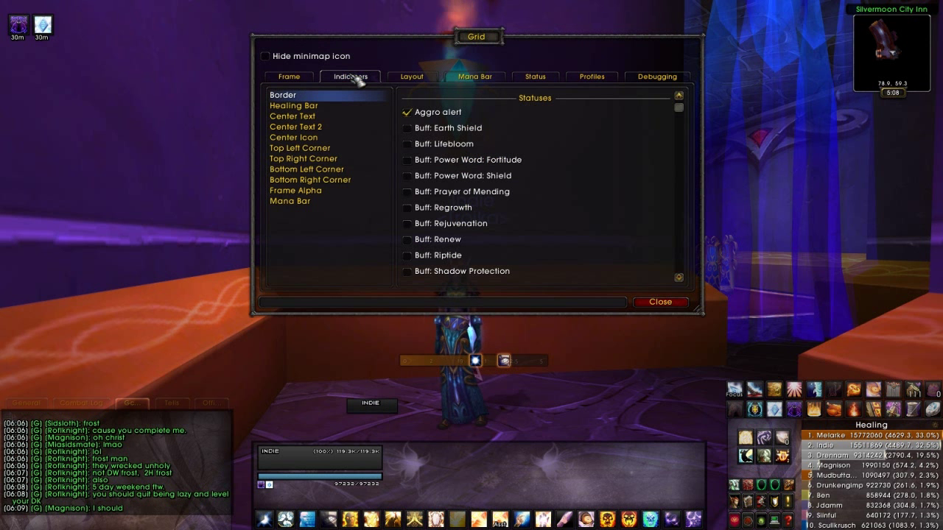
key(Escape)
key(Escape)
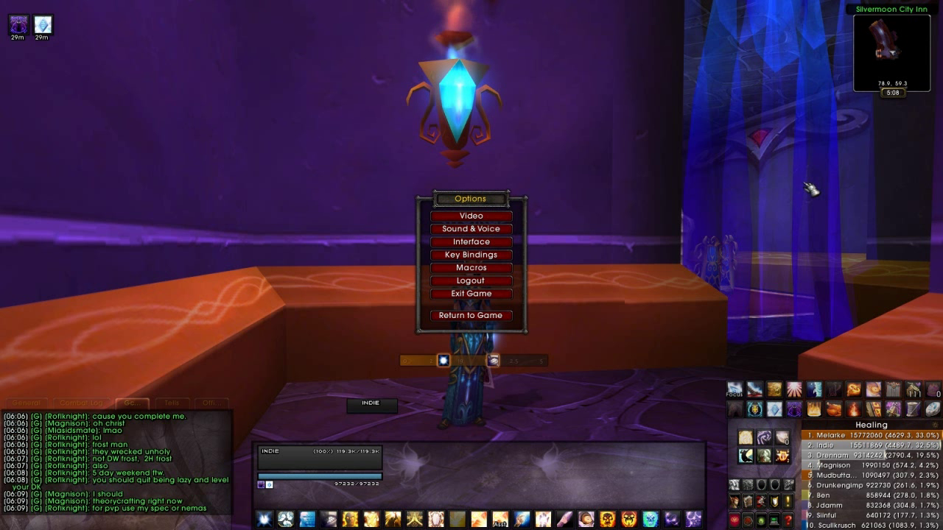
Step: Launch the MikScrollingBattleText configuration from Interface AddOns and move its window to the upper left
click(507, 244)
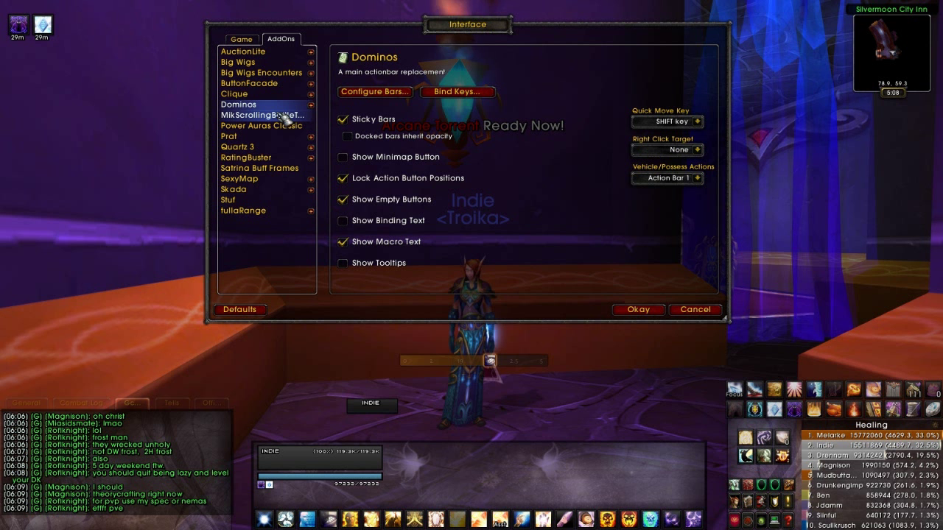
click(282, 116)
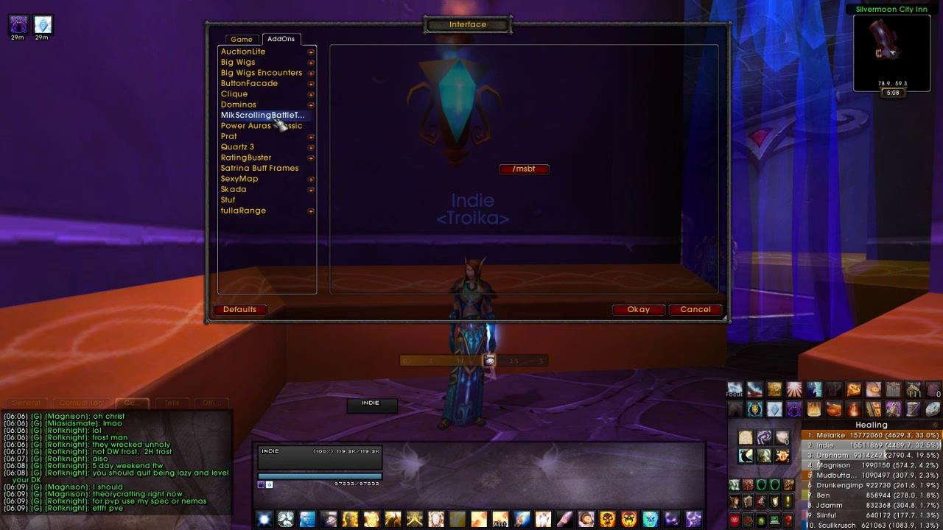
click(529, 172)
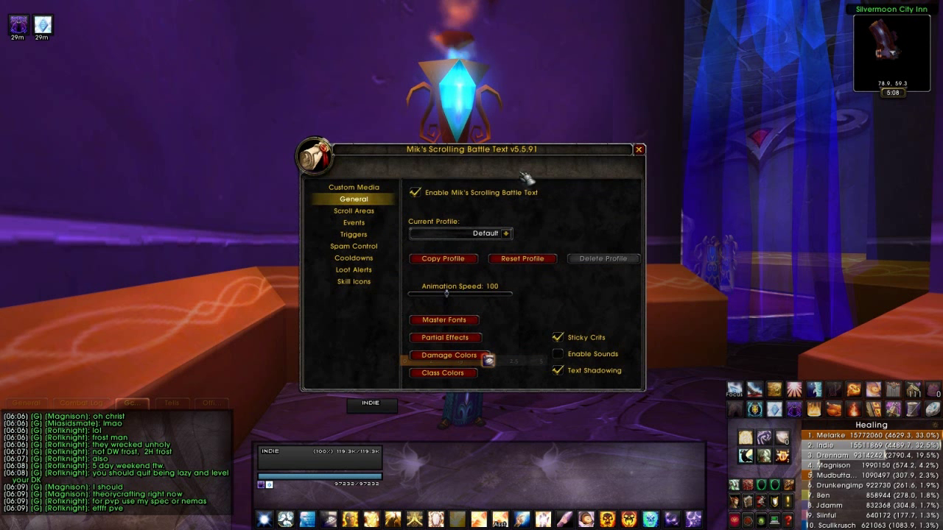
drag(535, 150, 270, 31)
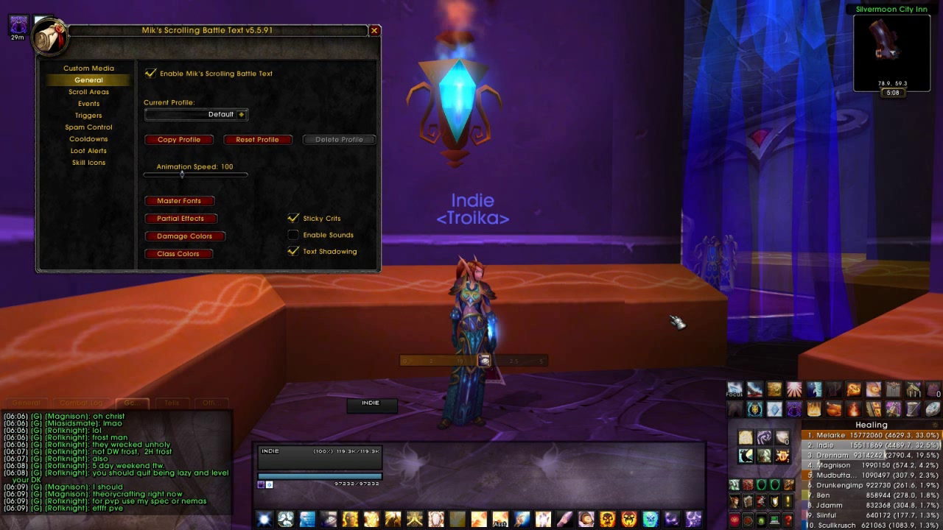
Step: View MSBT's Skill Icons, Cooldowns, Custom Media and Scroll Areas pages
click(88, 162)
click(88, 139)
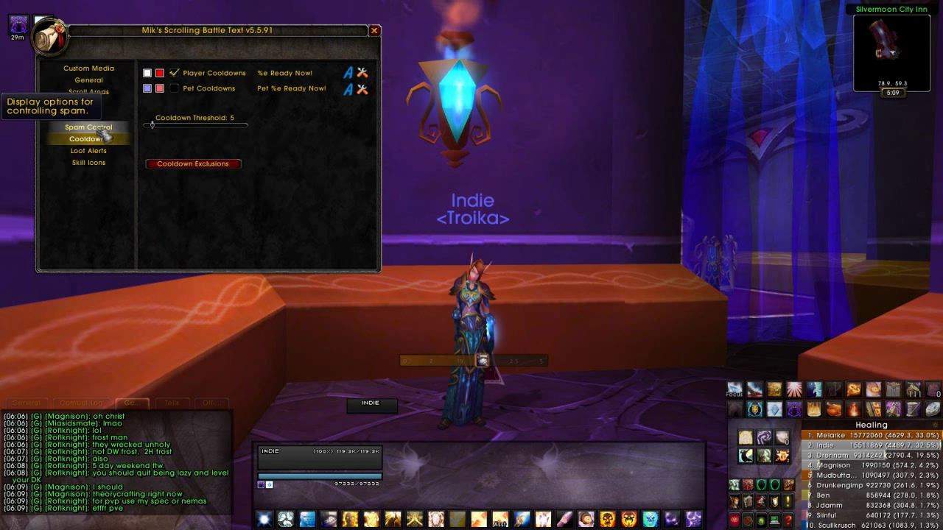
click(95, 68)
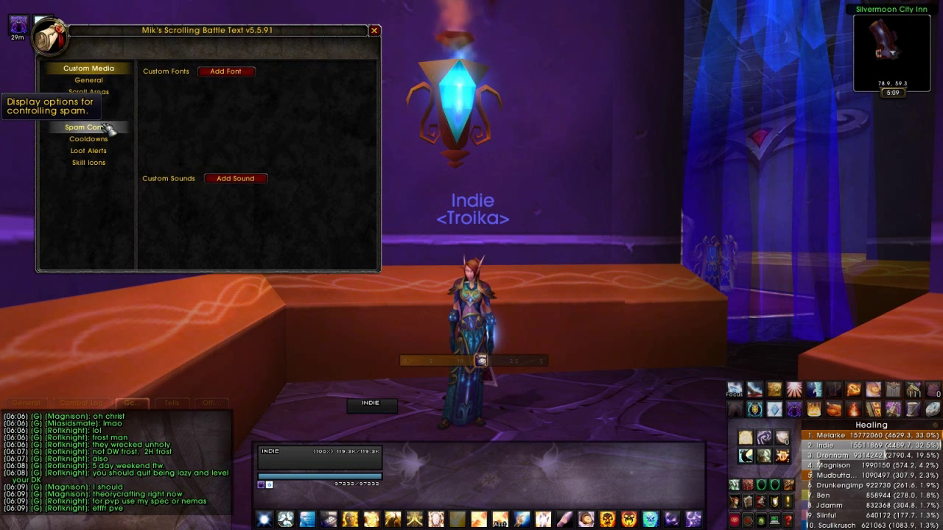
click(105, 93)
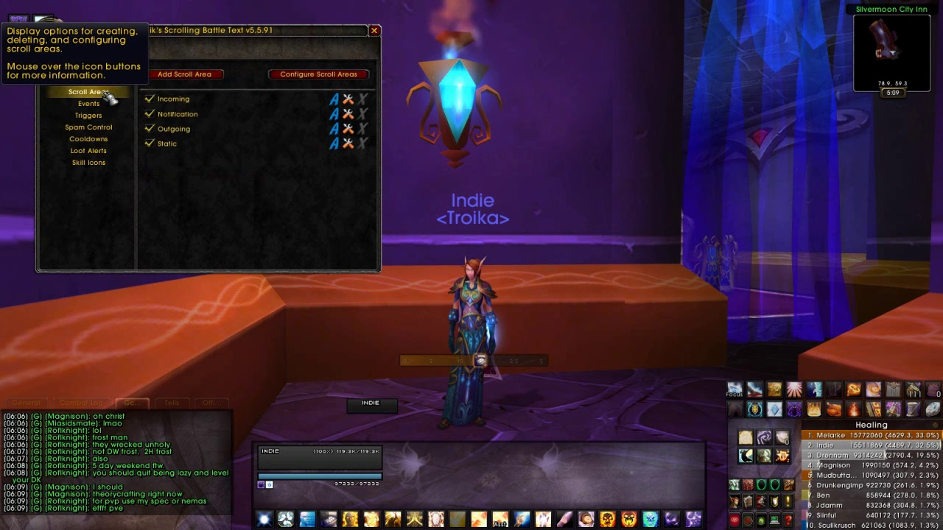
Step: Preview the four scroll area positions, cancel without saving, and close the MSBT window
click(317, 74)
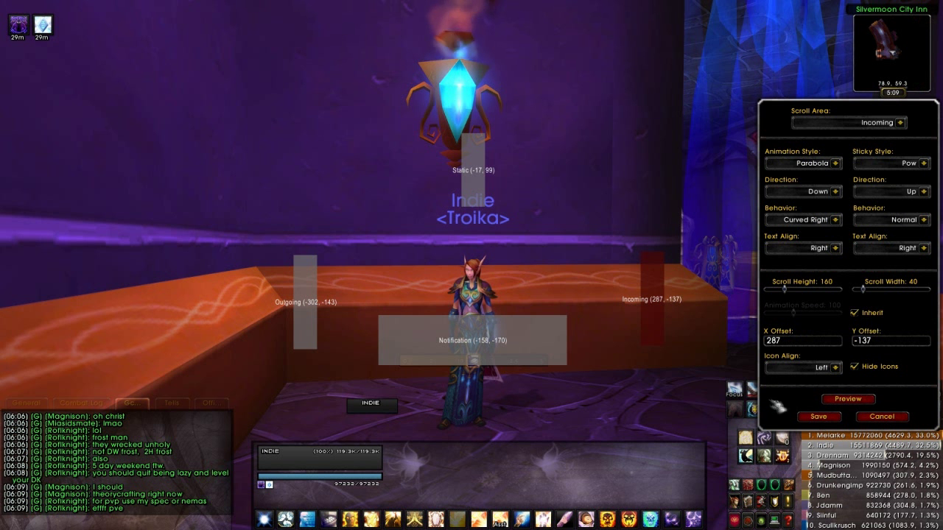
click(901, 416)
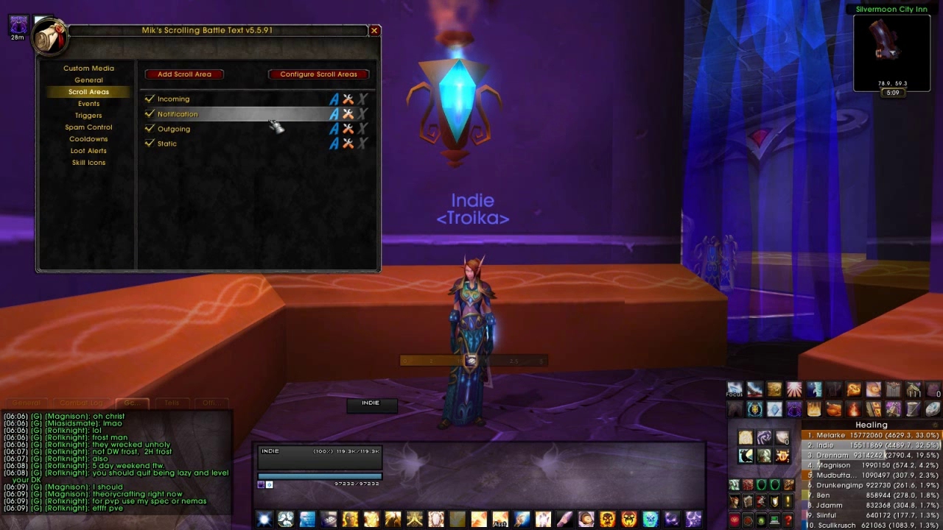
click(374, 31)
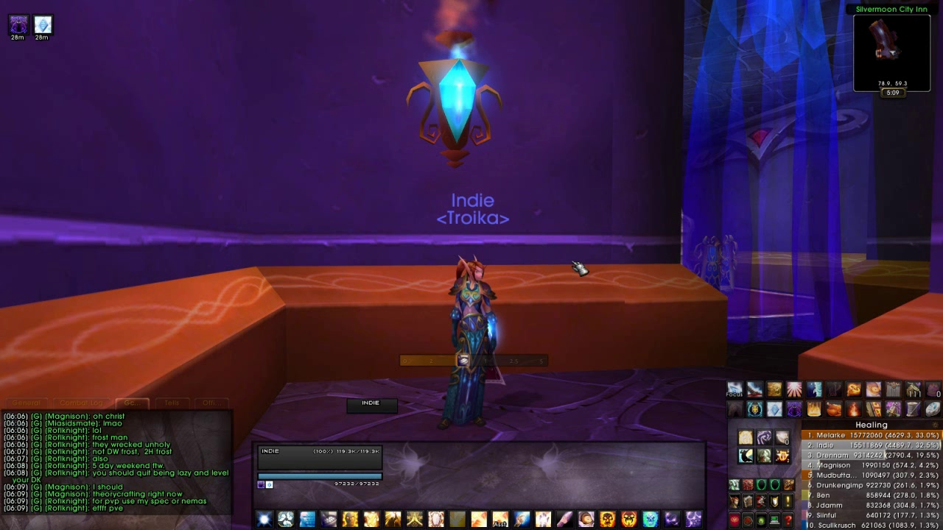
Step: Open the kgPanels configuration and move its window to the upper left
key(Escape)
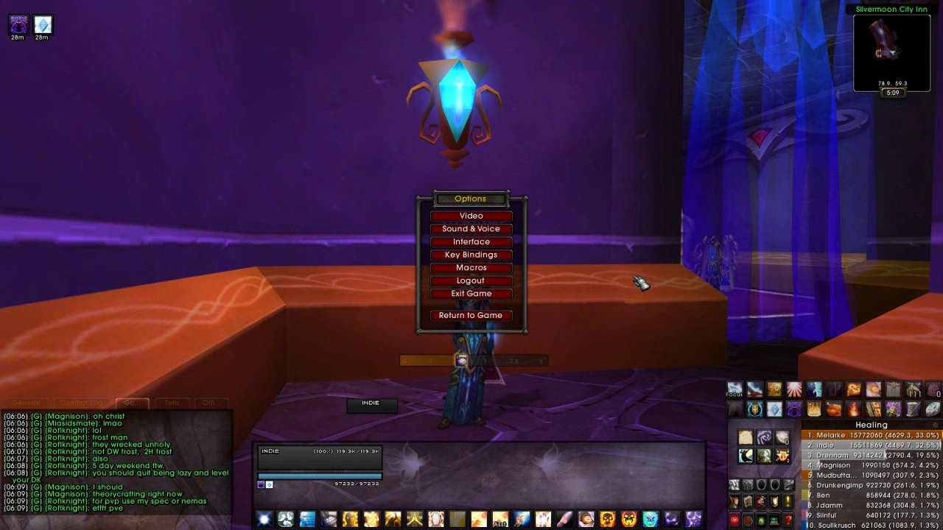
key(Escape)
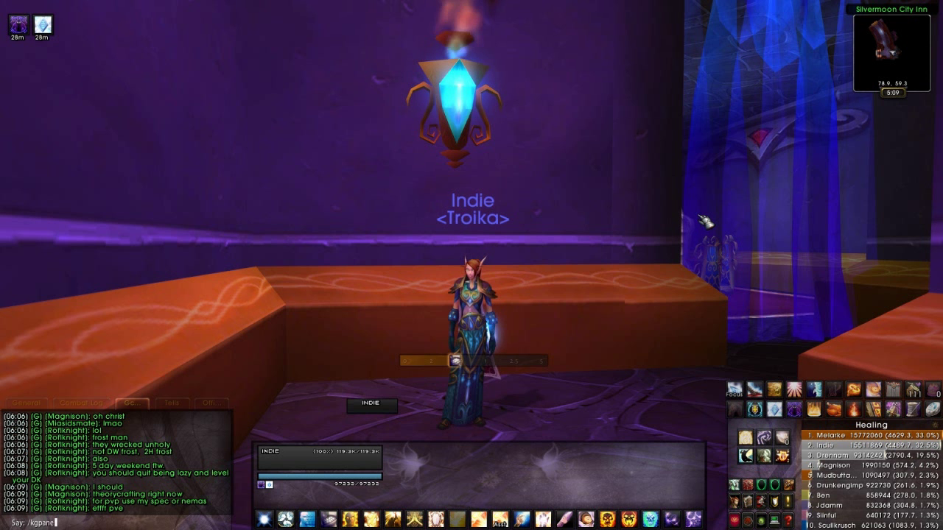
key(Return)
drag(495, 130, 292, 31)
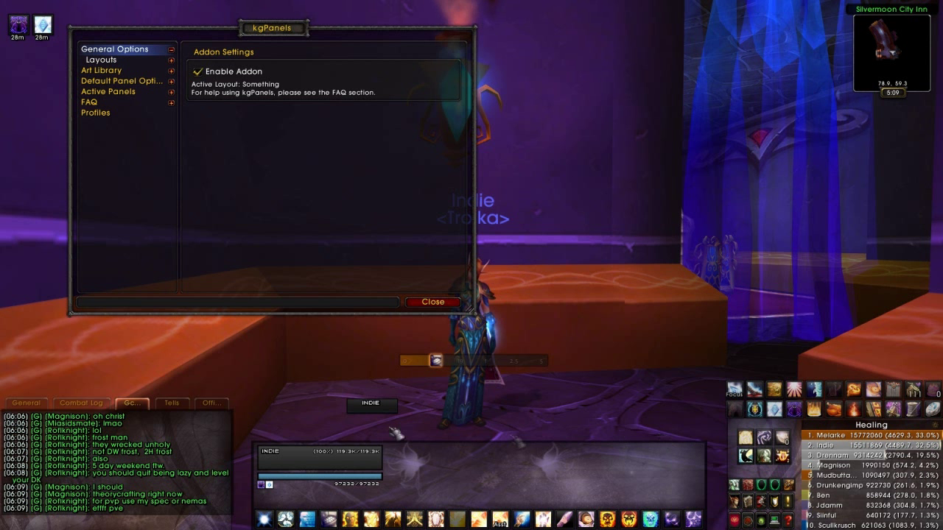
Step: Preview Art Library backgrounds: bluecircles, Circles, flowery, Runes, hearts3, snow, winter, Solid and snow0
click(170, 72)
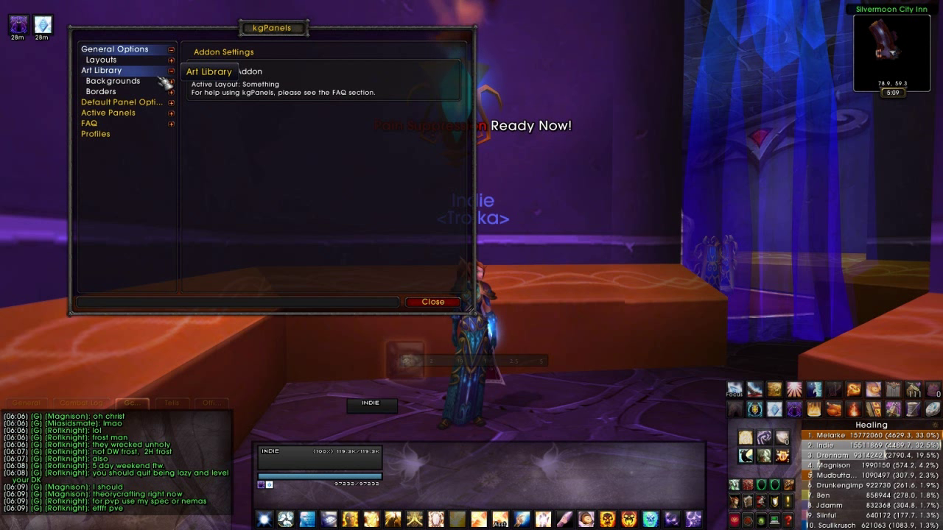
click(140, 81)
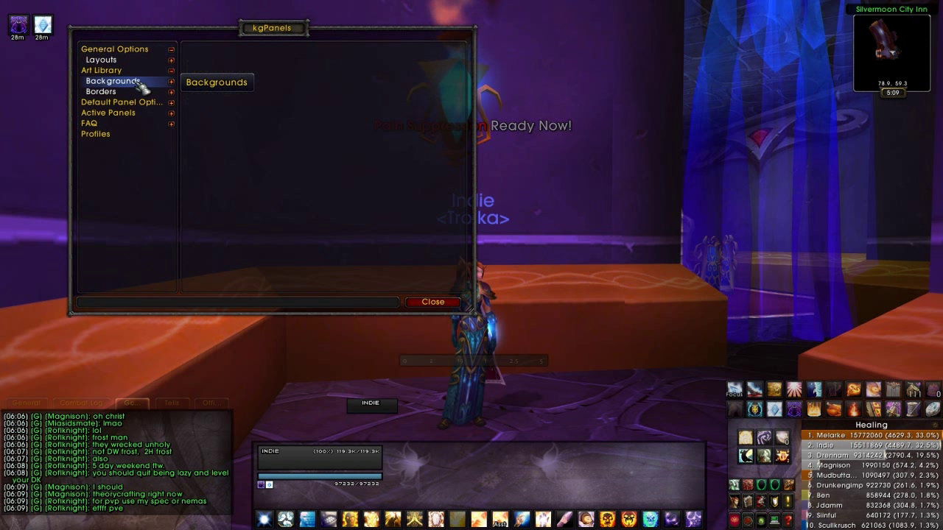
click(170, 82)
click(144, 91)
click(145, 102)
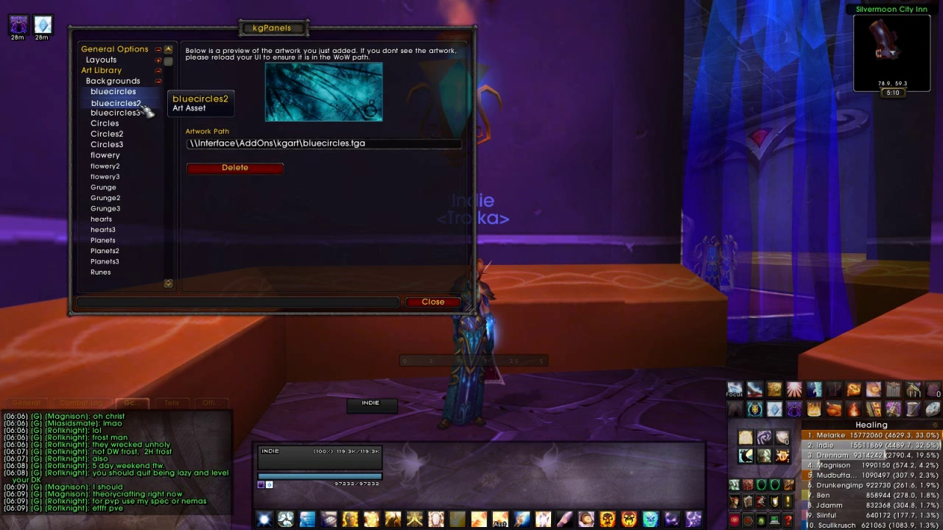
click(144, 112)
click(135, 123)
click(134, 134)
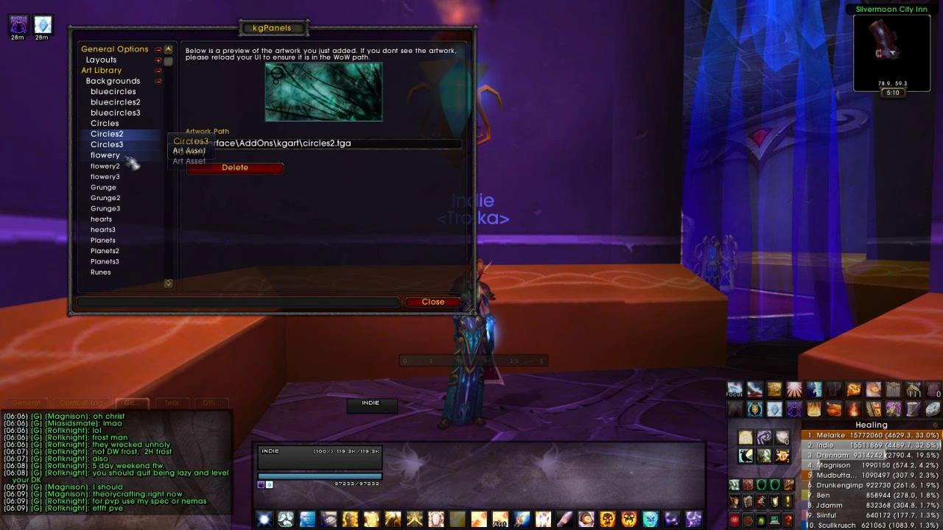
click(130, 155)
click(129, 178)
scroll(128, 230, down, 1)
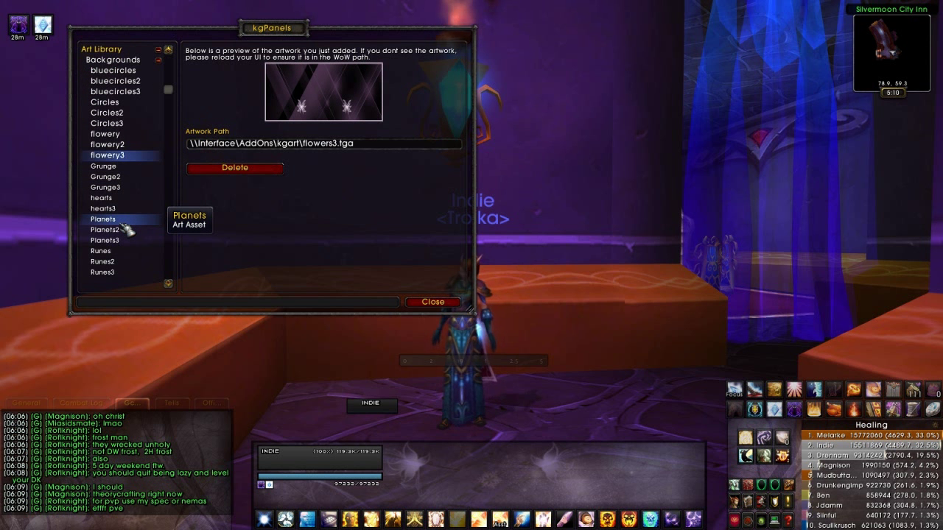
scroll(124, 226, down, 2)
click(124, 220)
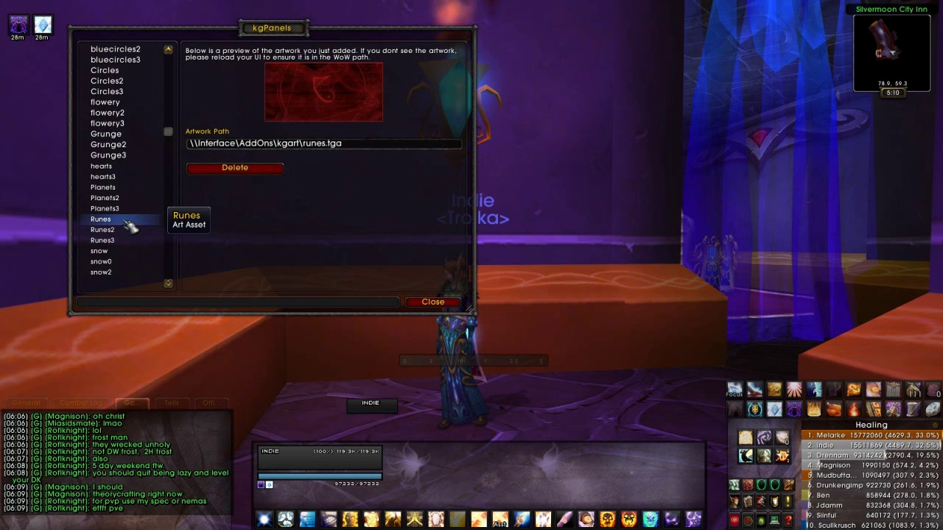
click(136, 179)
scroll(140, 190, down, 5)
click(138, 199)
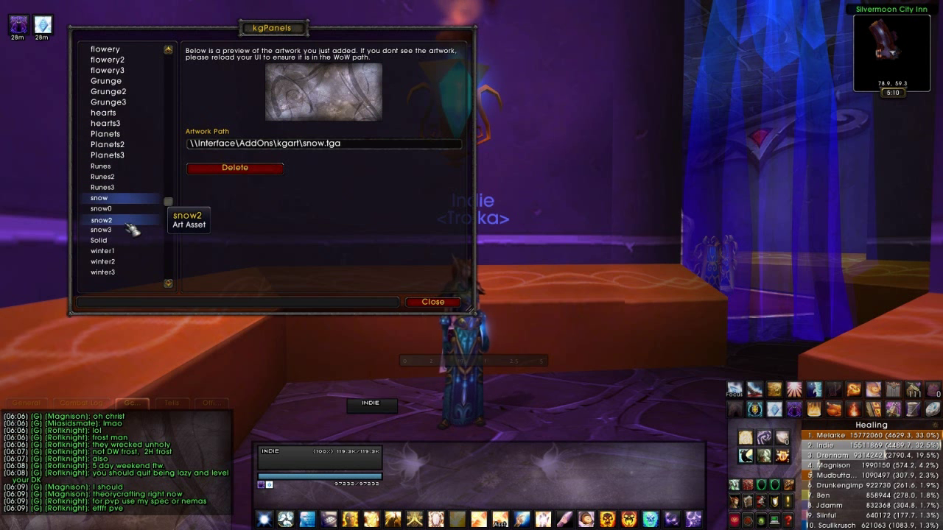
click(135, 219)
scroll(133, 254, down, 4)
click(138, 230)
click(138, 219)
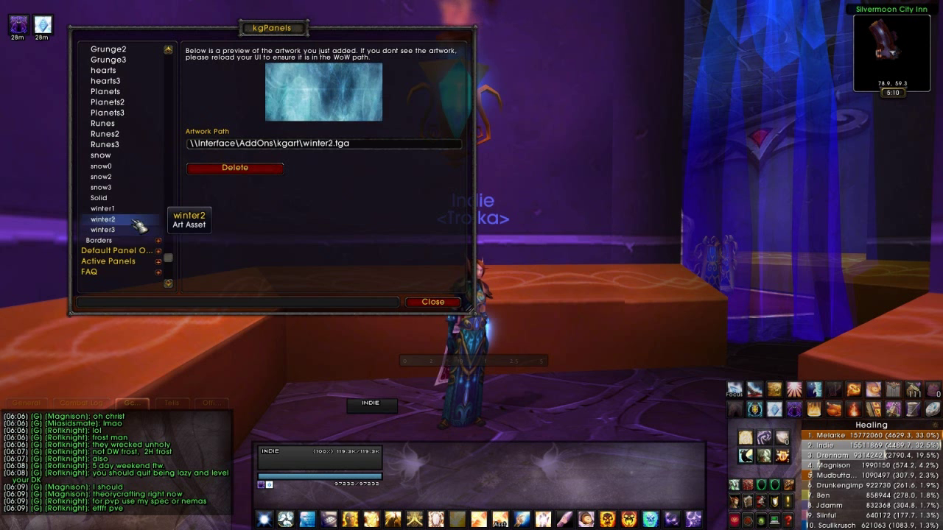
click(143, 198)
click(143, 166)
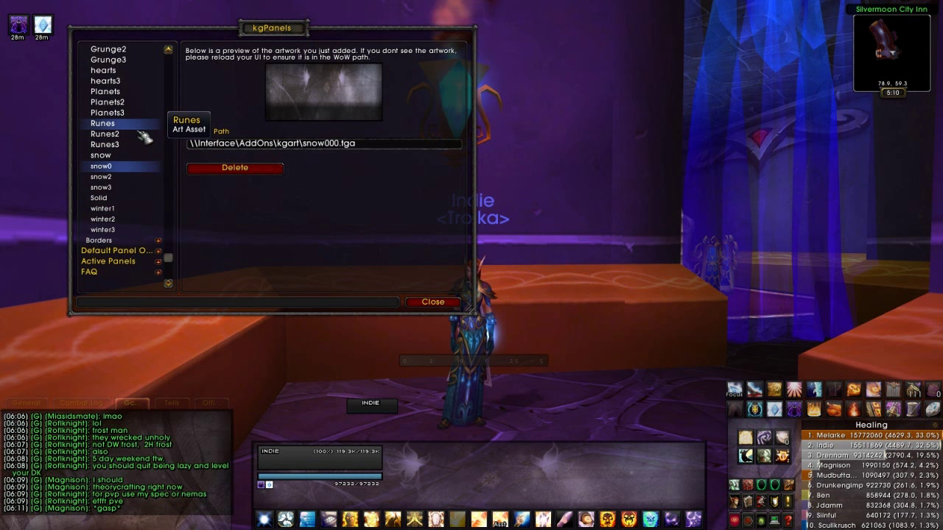
scroll(145, 136, up, 2)
scroll(144, 137, up, 1)
scroll(144, 136, down, 3)
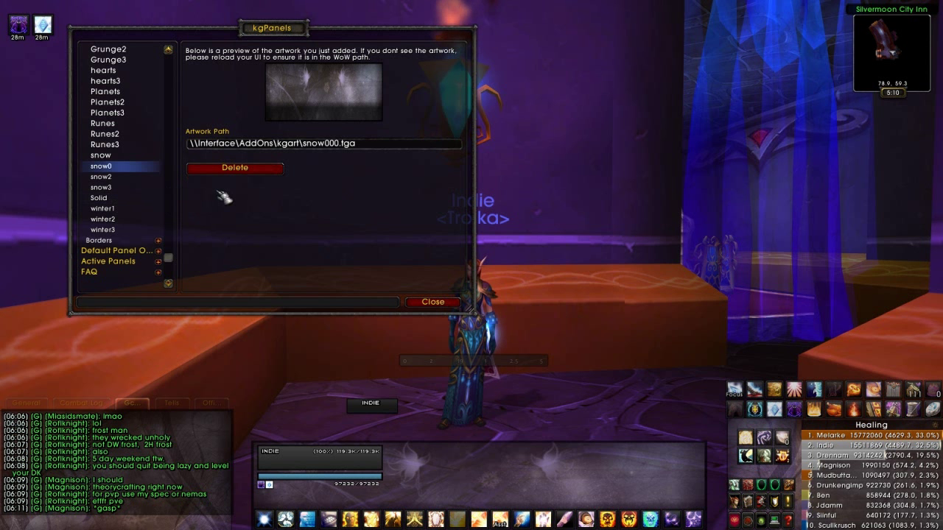
scroll(148, 177, up, 10)
scroll(153, 175, up, 4)
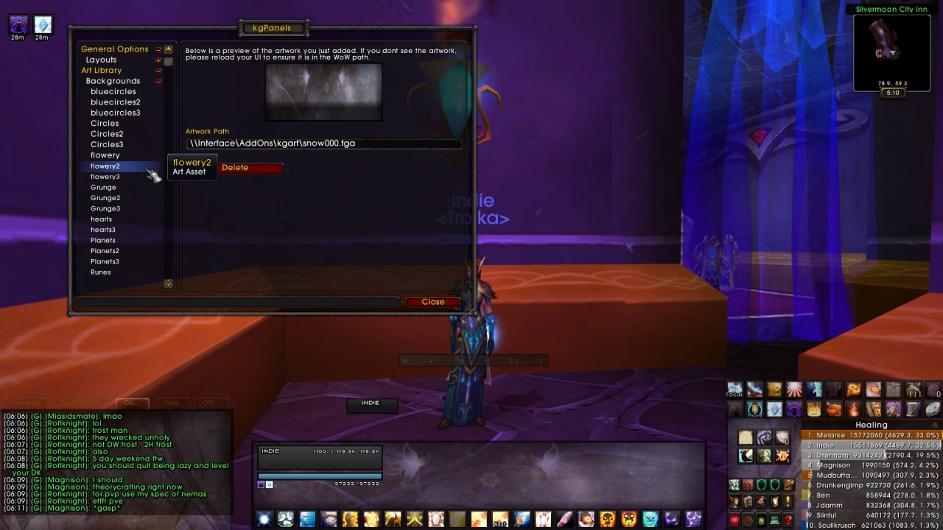
Step: Collapse the Art Library, list the saved kgPanels layouts, and close kgPanels
click(101, 70)
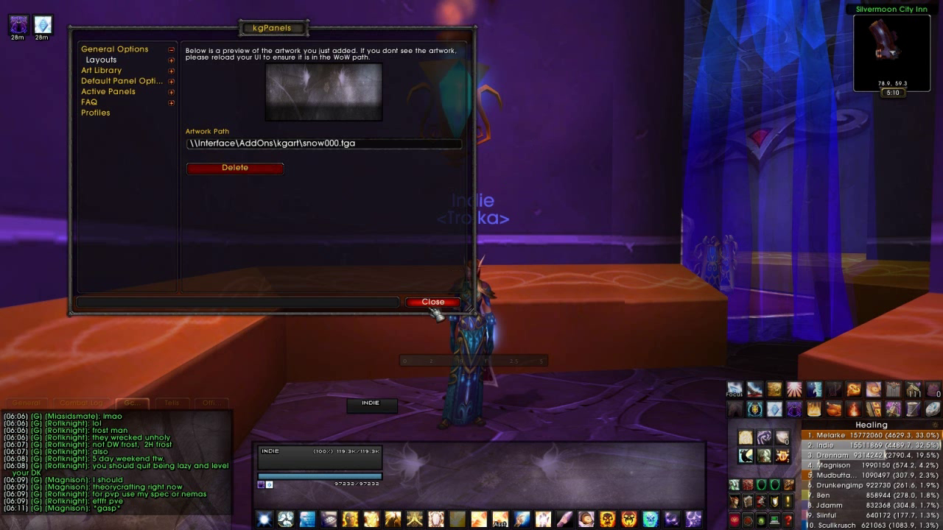
click(173, 61)
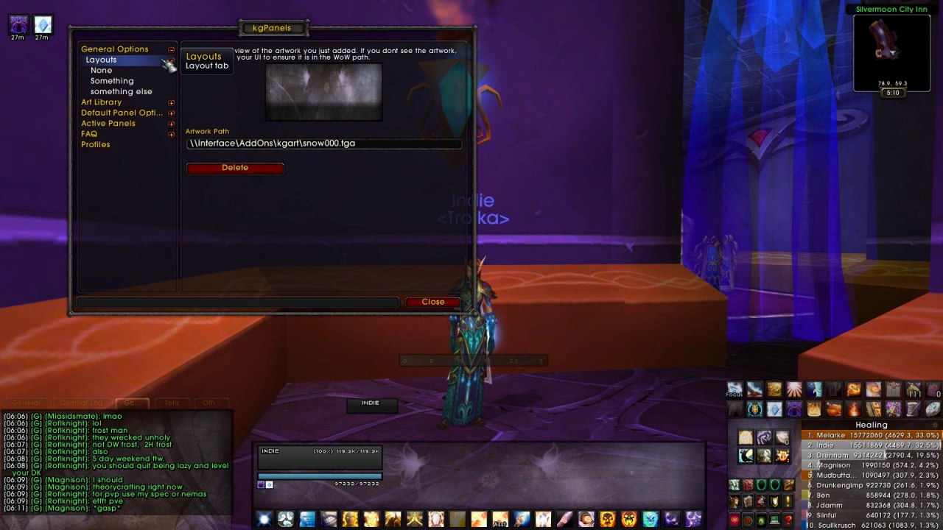
click(433, 302)
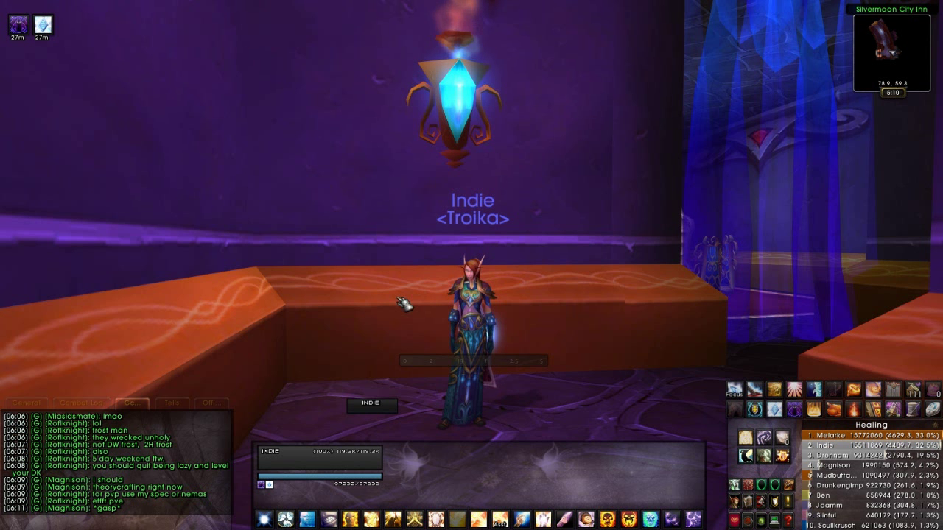
key(Escape)
Step: Show Power Auras Classic's AddOns page, with Max Textures 186 and custom texture and sound paths
click(493, 242)
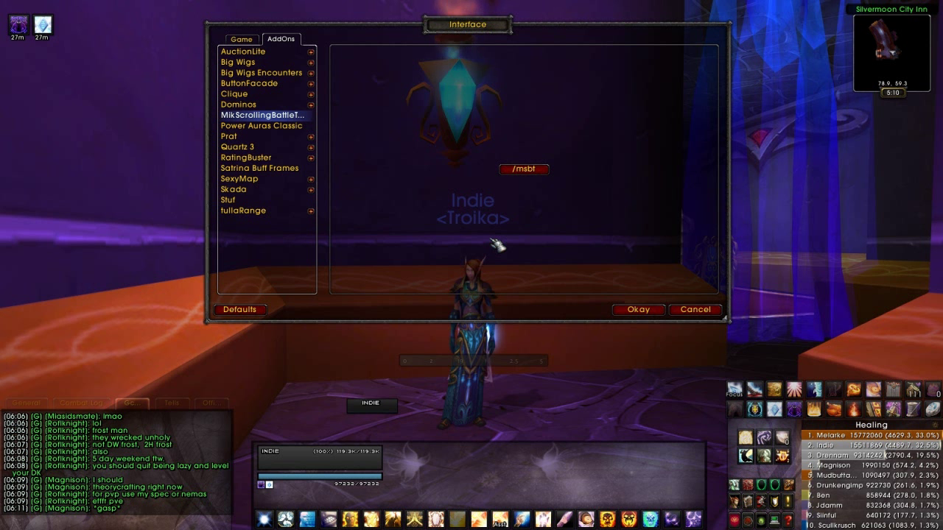
click(259, 126)
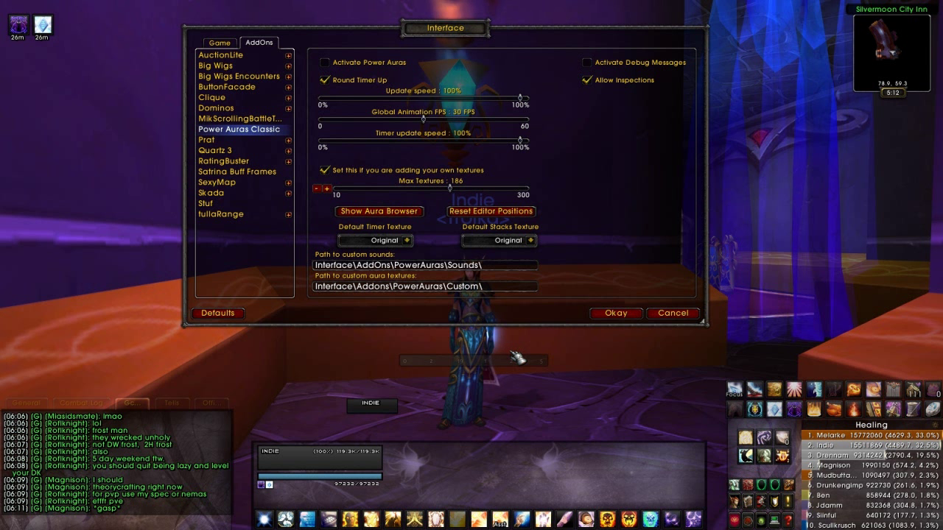
Step: Show Prat's Display Settings tab and scroll the chat frame up and back down
click(241, 140)
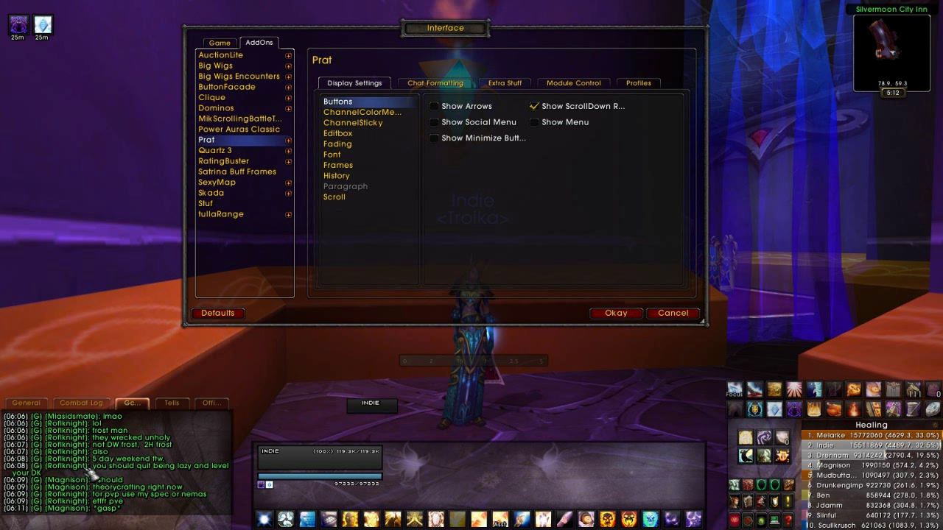
scroll(90, 473, up, 20)
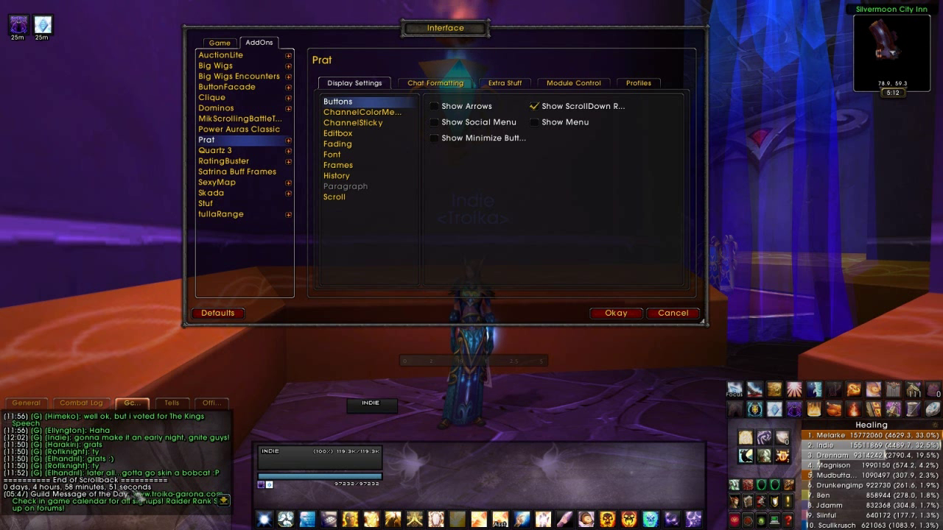
scroll(100, 490, up, 2)
scroll(147, 480, up, 3)
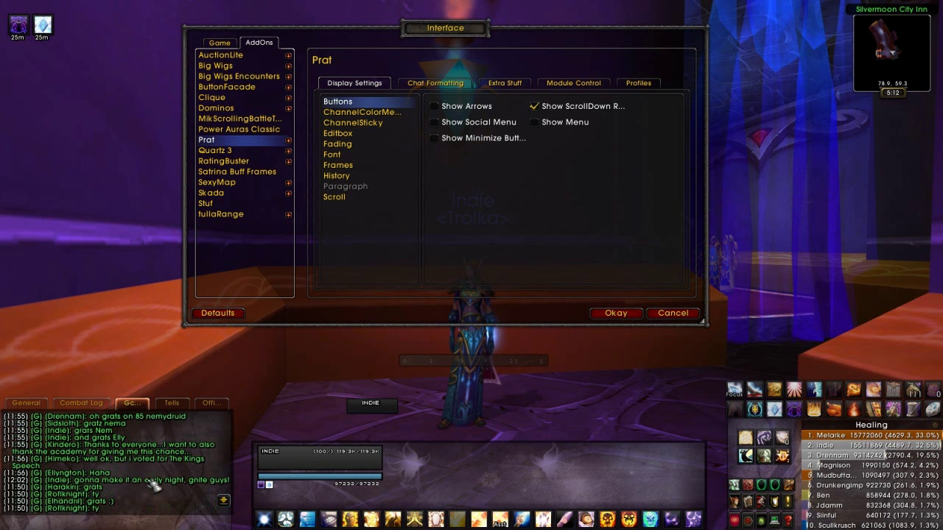
scroll(138, 478, down, 5)
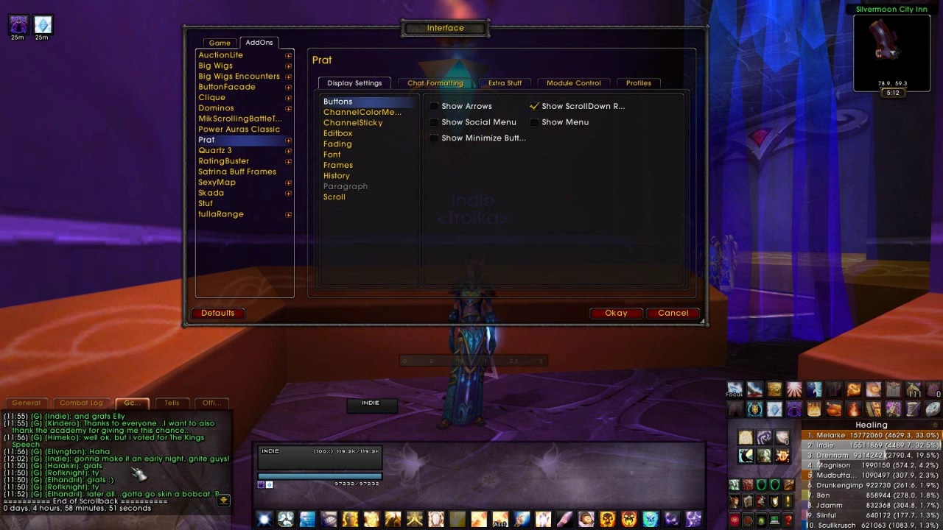
scroll(138, 479, down, 7)
scroll(138, 478, down, 15)
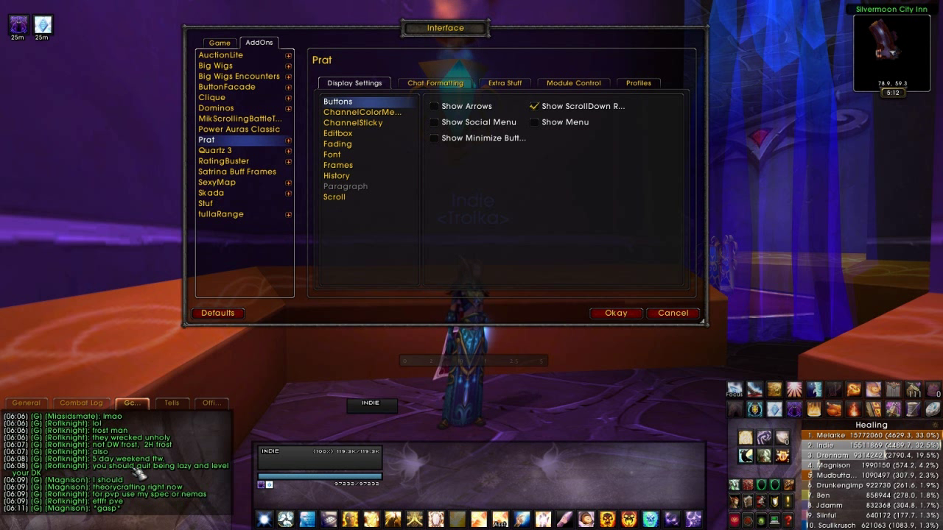
Step: Show the Quartz 3 cast bar settings, target yourself, and move the Interface window right
click(226, 153)
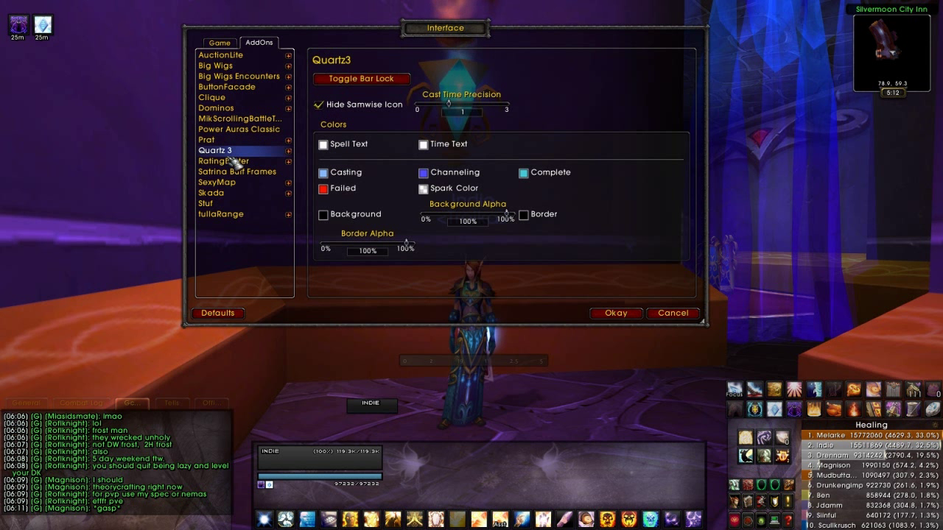
click(401, 407)
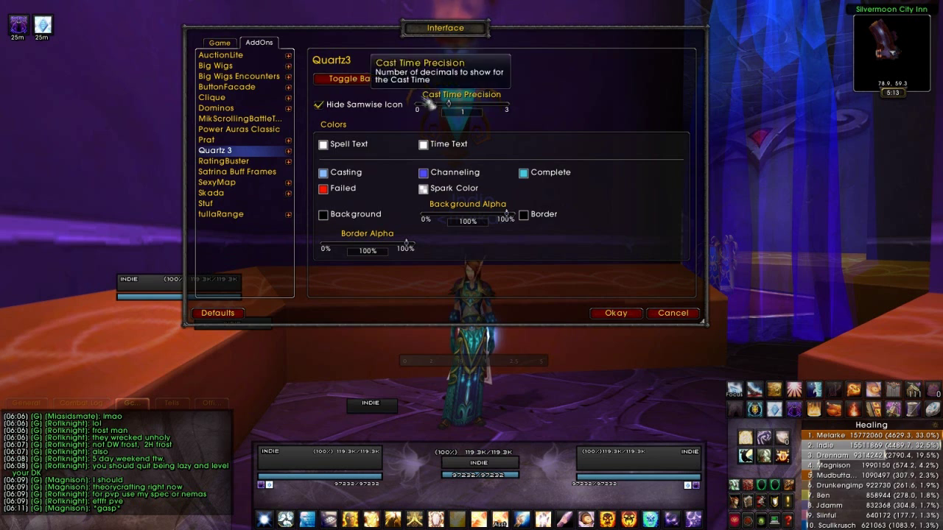
drag(446, 28, 597, 32)
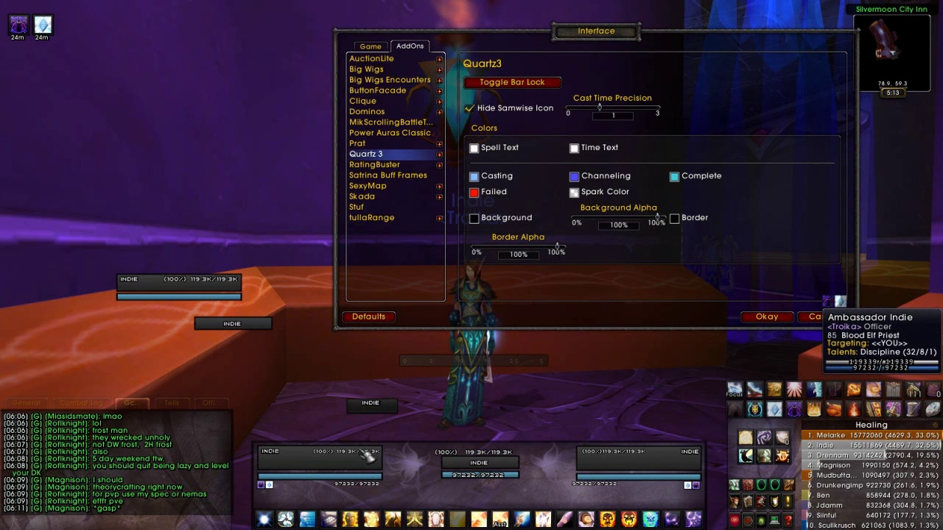
Step: Cast Greater Heal on yourself three times, cast a shield, and move the window aside
click(388, 408)
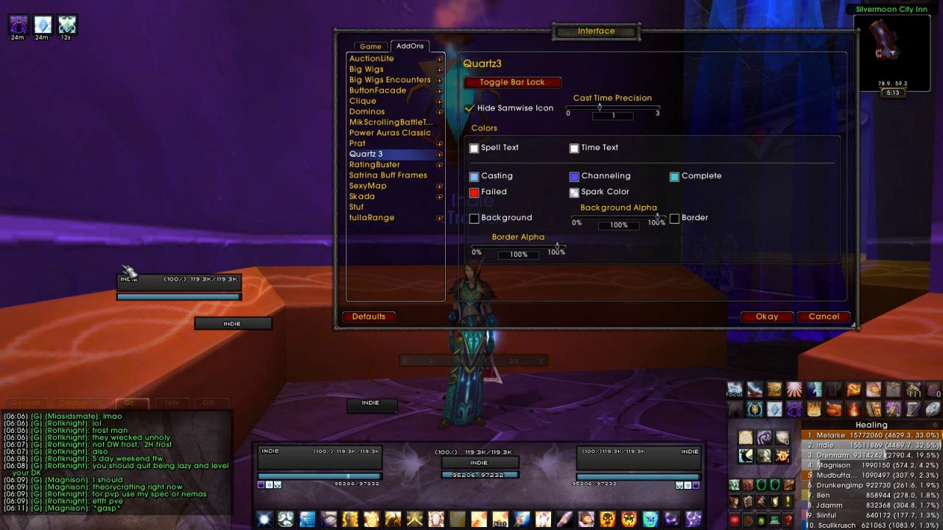
click(379, 407)
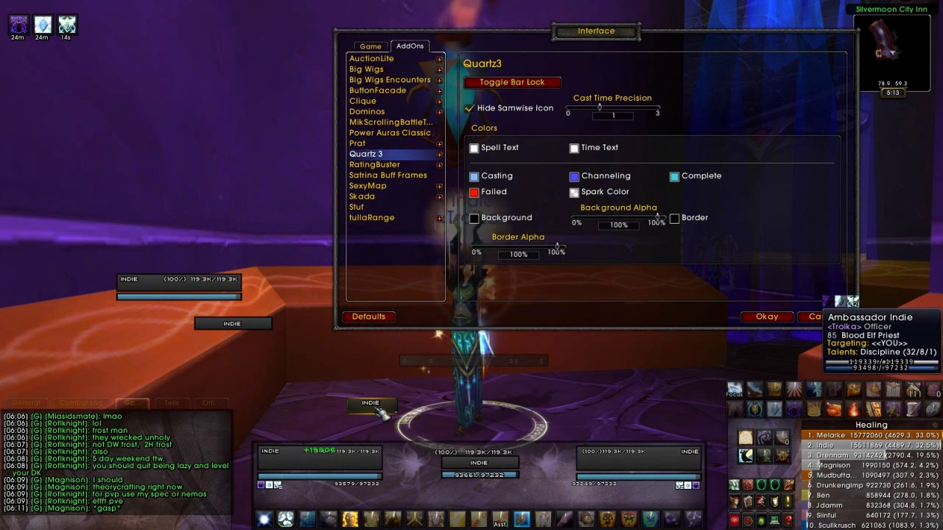
click(380, 409)
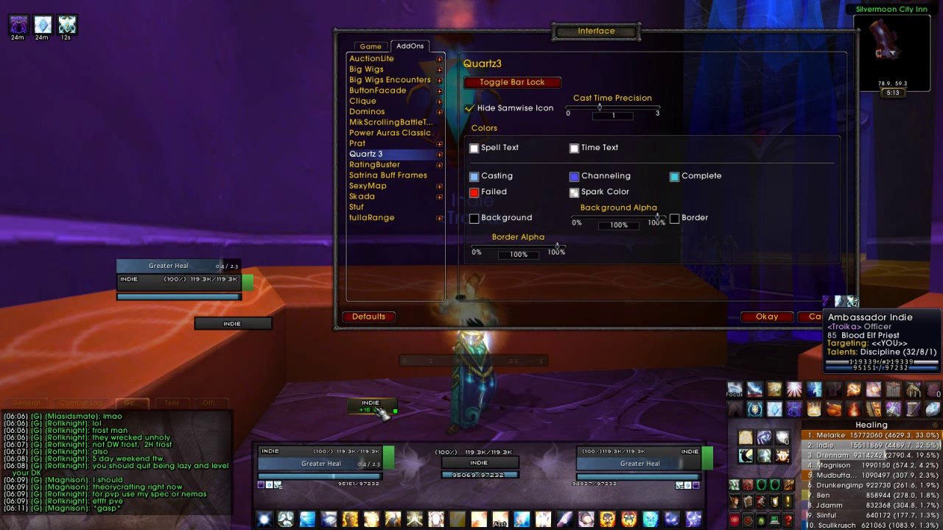
right_click(380, 408)
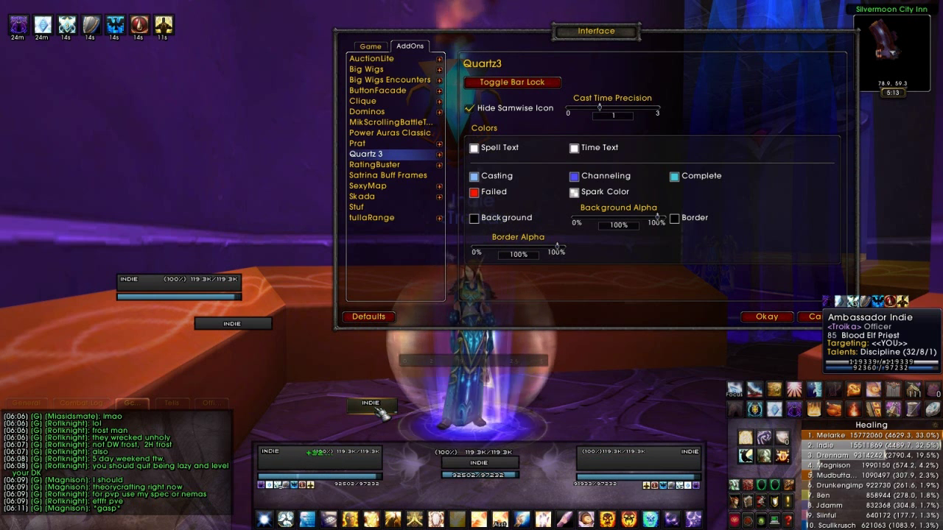
drag(564, 30, 504, 49)
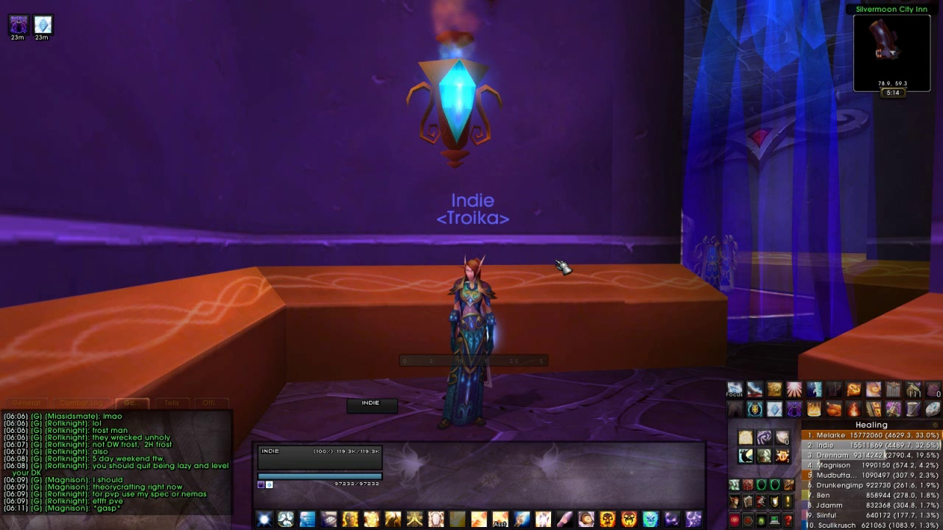
click(734, 486)
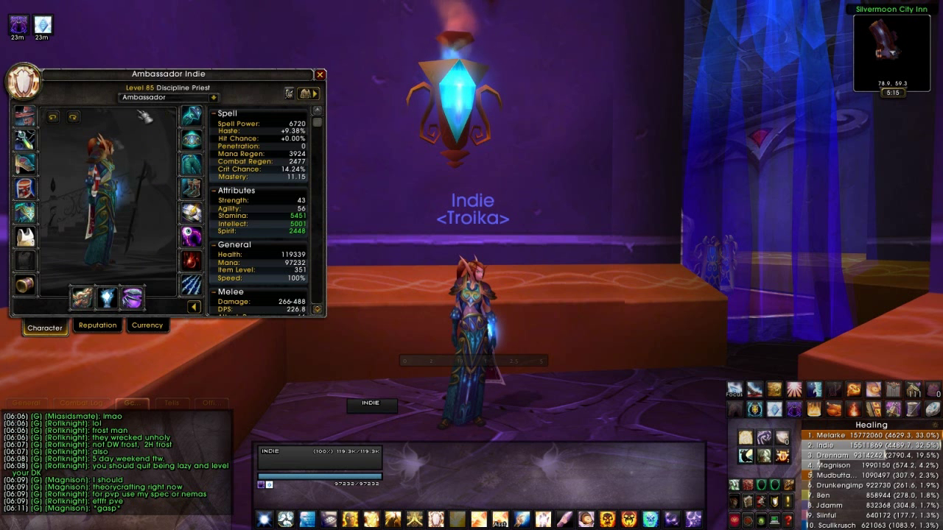
mouse_move(27, 214)
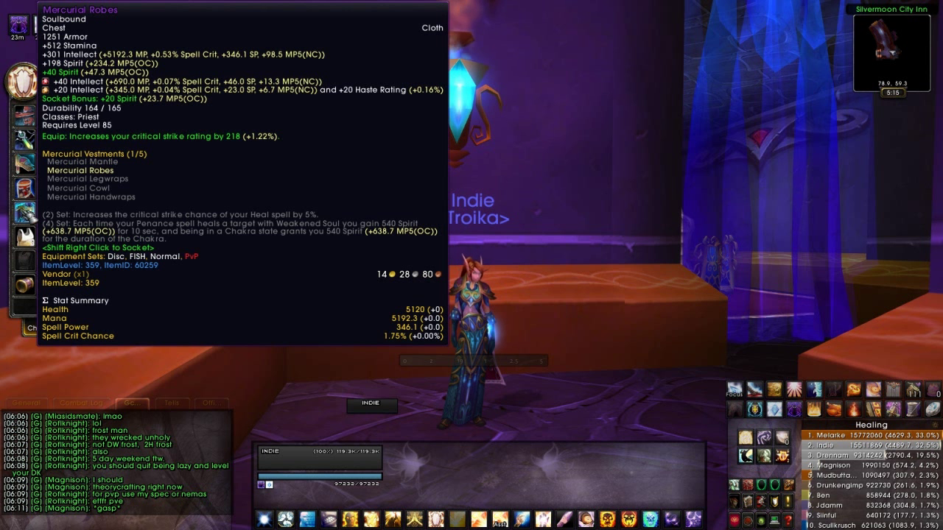
key(shift)
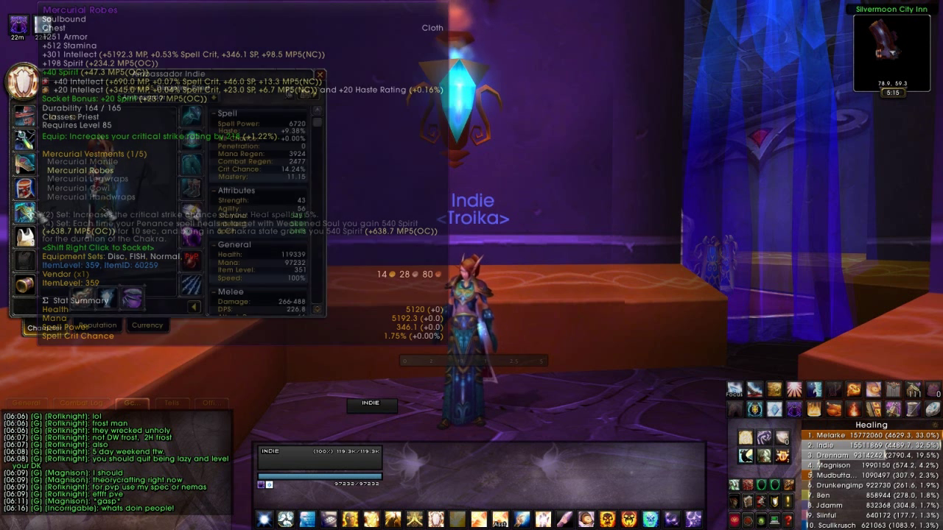
key(c)
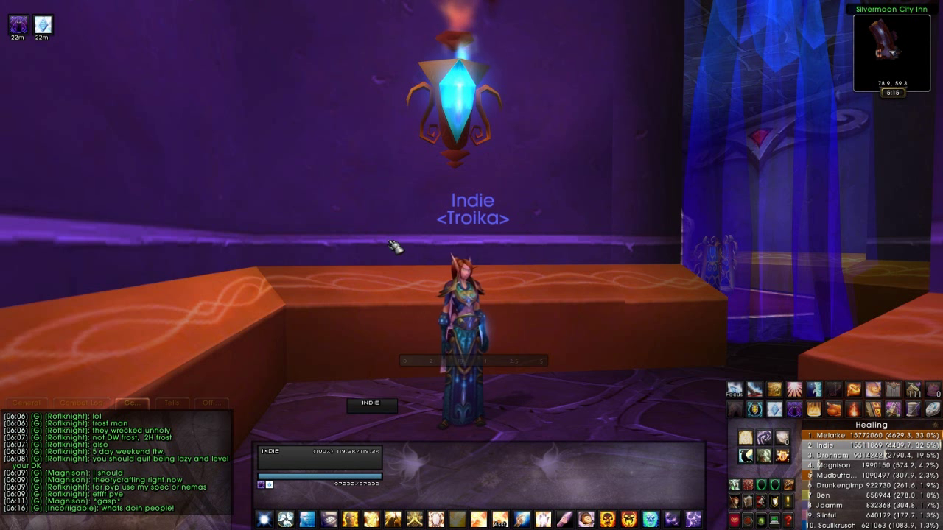
key(Escape)
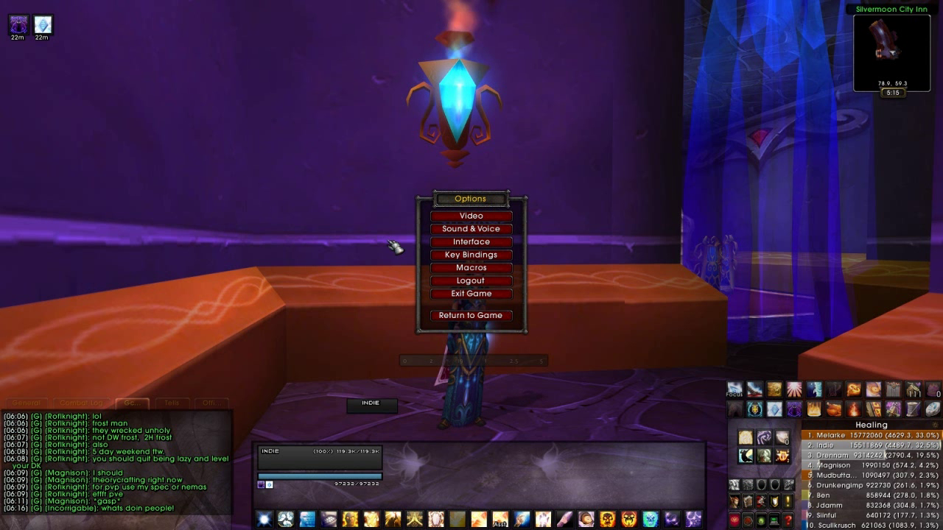
click(464, 242)
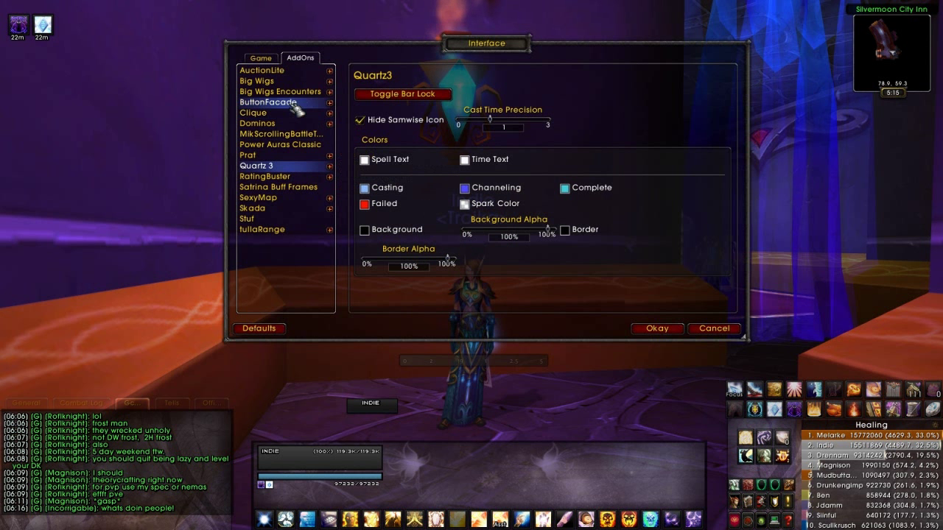
click(282, 188)
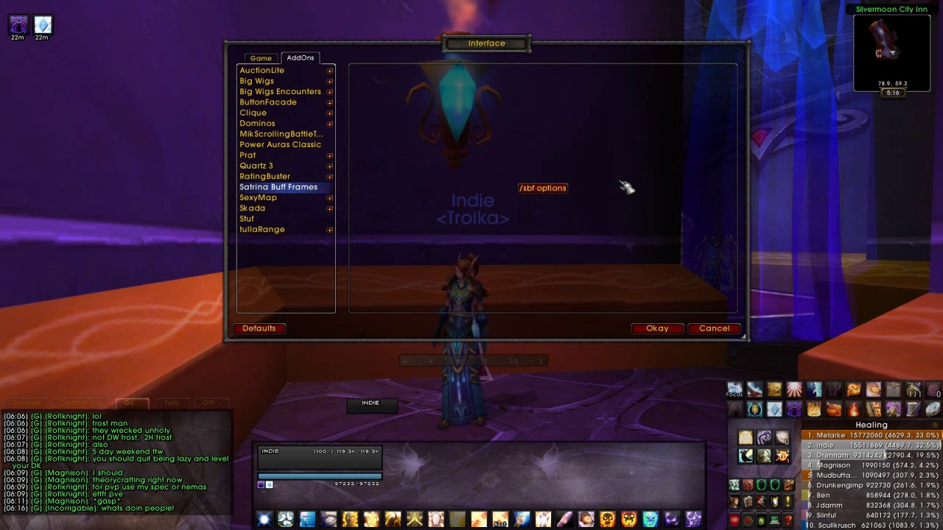
click(545, 188)
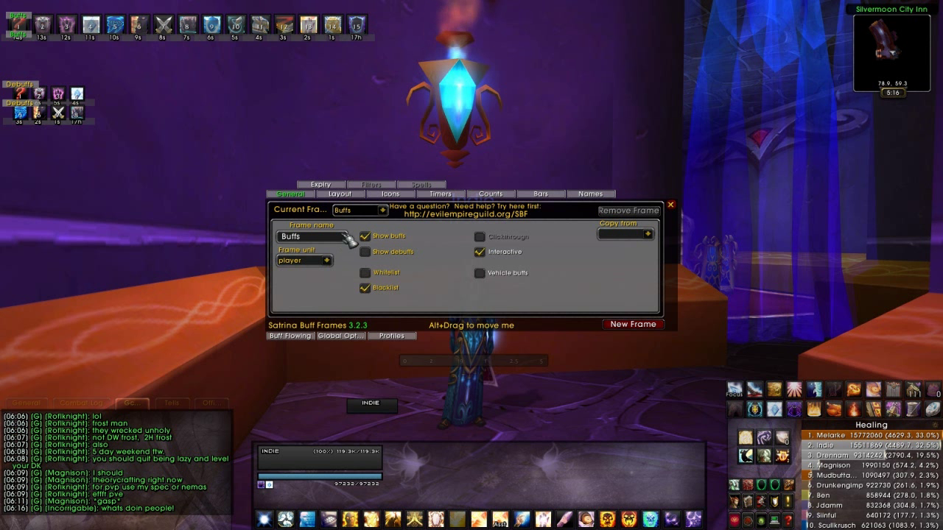
click(341, 194)
click(390, 194)
click(341, 194)
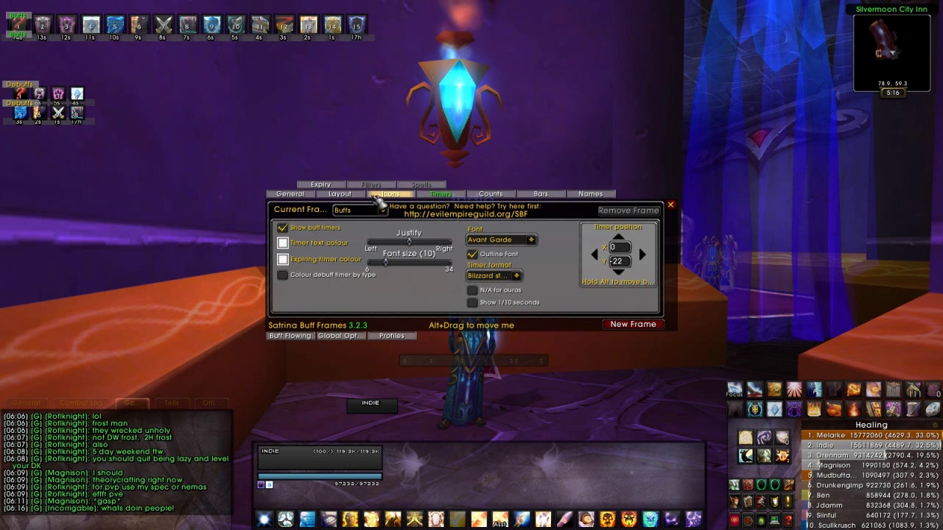
click(290, 195)
click(327, 185)
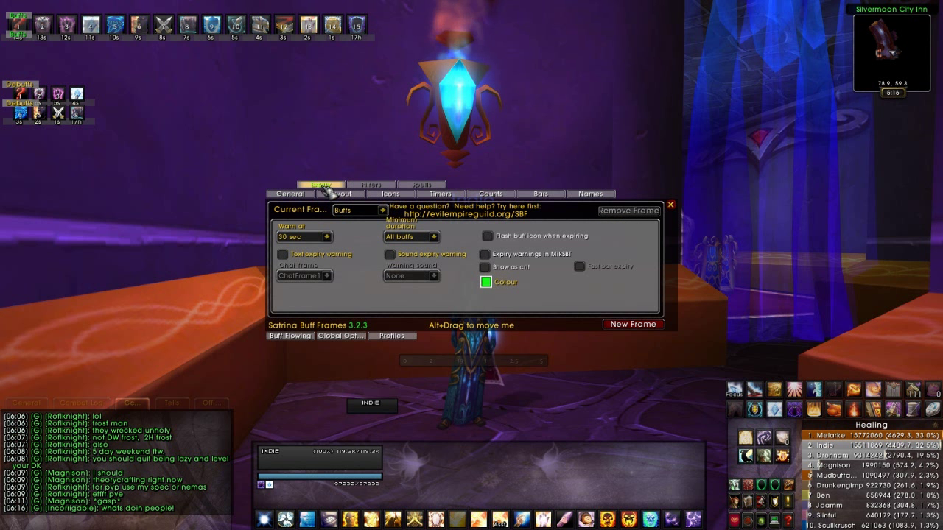
click(670, 205)
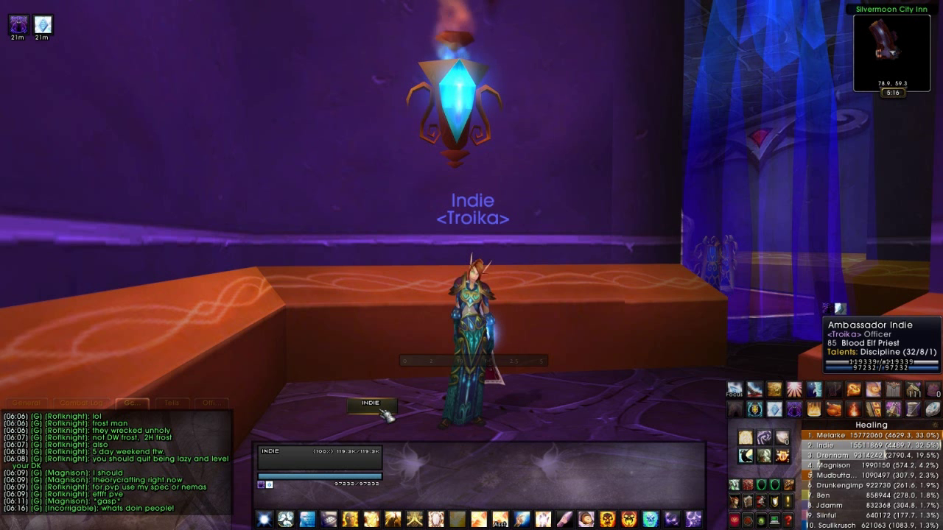
Step: Cast Power Word: Shield with its minus keybind, then open Interface options from the game menu
key(minus)
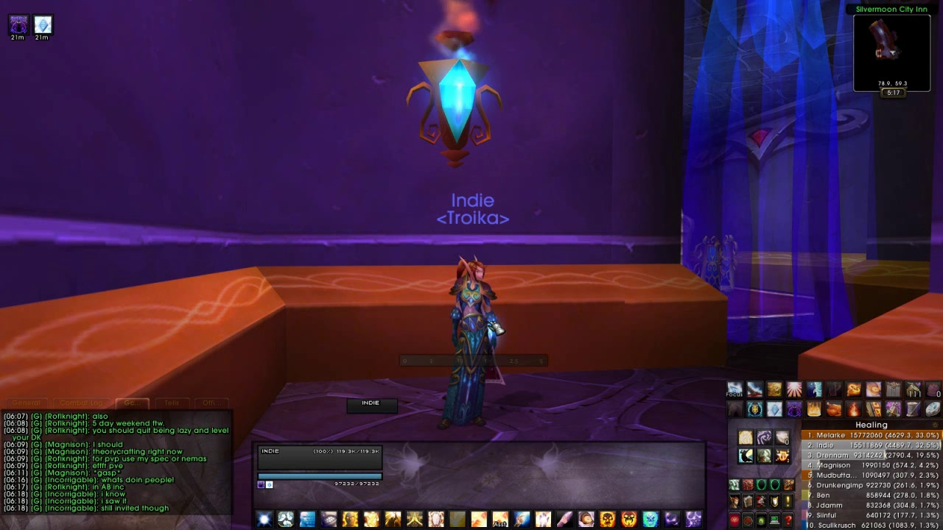
key(Escape)
click(501, 243)
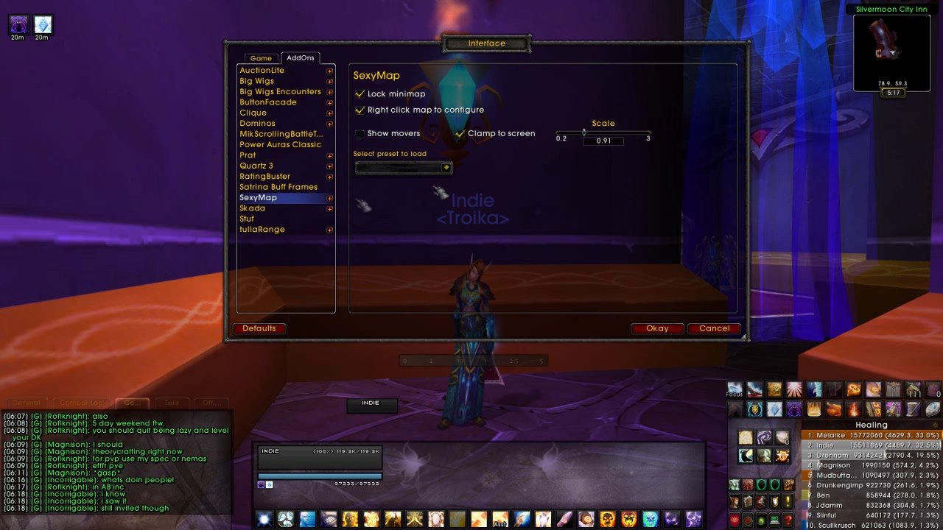
Step: Check SexyMap's minimap style presets without loading one, then show the Skada settings
click(446, 168)
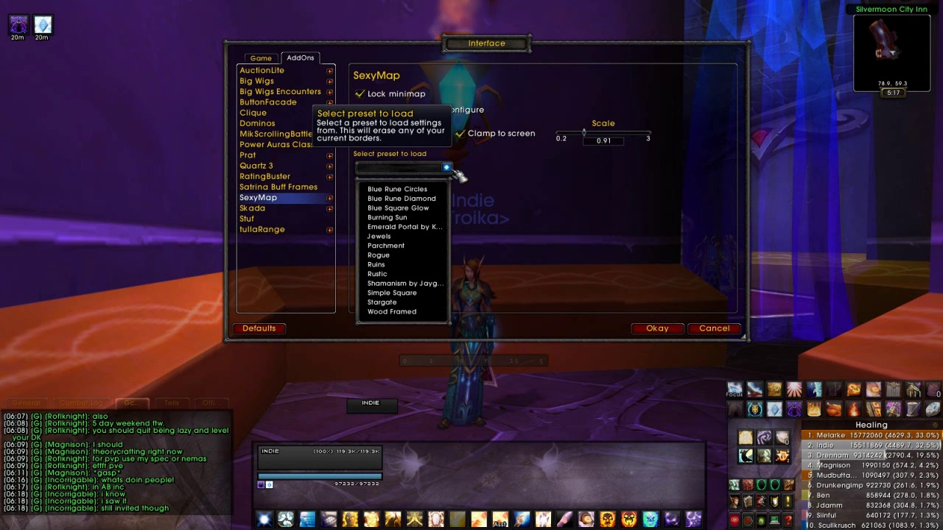
click(447, 168)
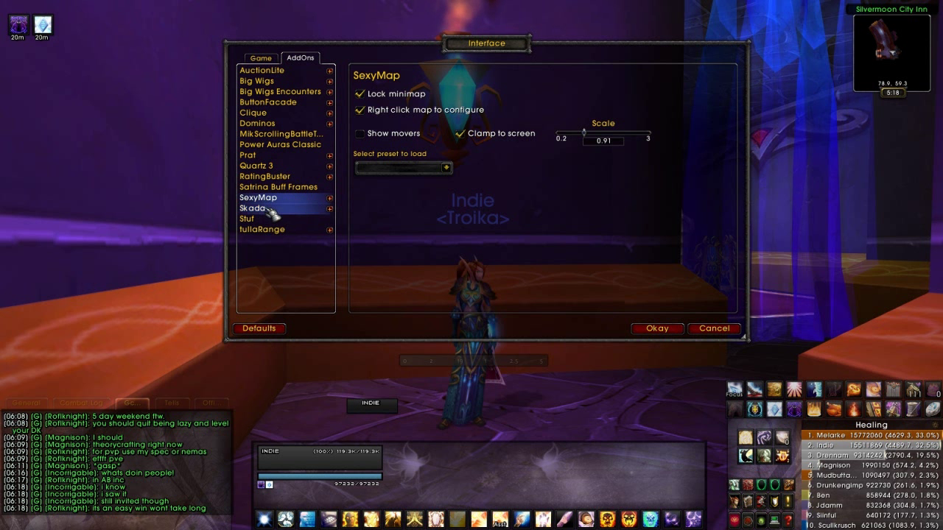
click(274, 210)
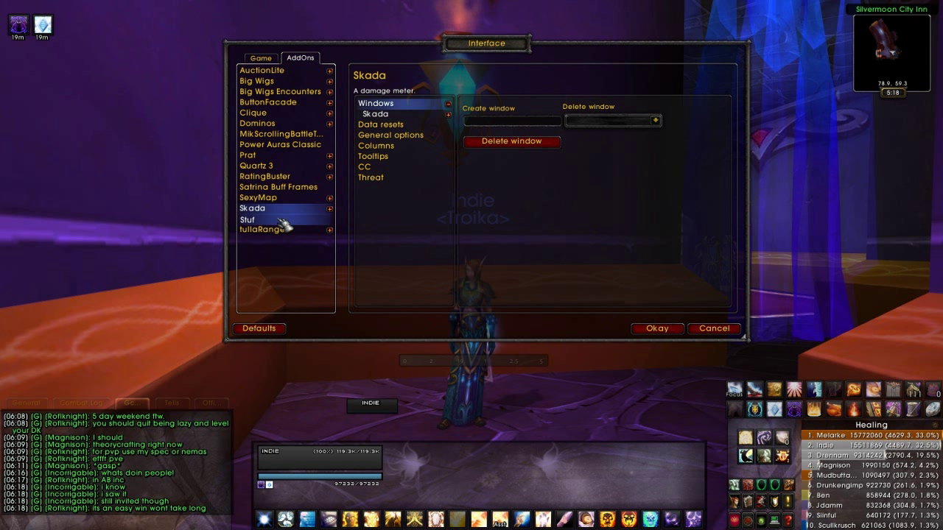
Step: Select Stuf in the Interface window's AddOns list
click(283, 224)
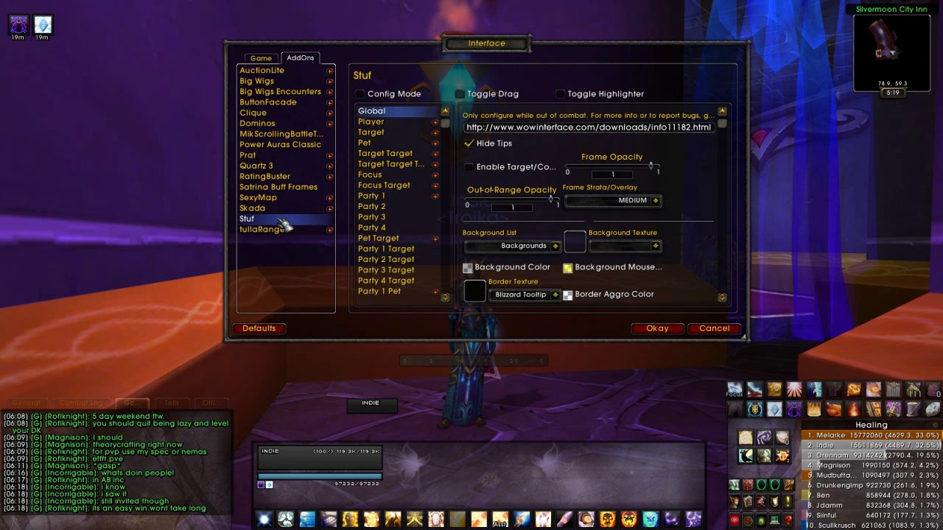
Step: Target your own character to show the Stuf target frames, then open tullaRange's Colors page
mouse_move(383, 408)
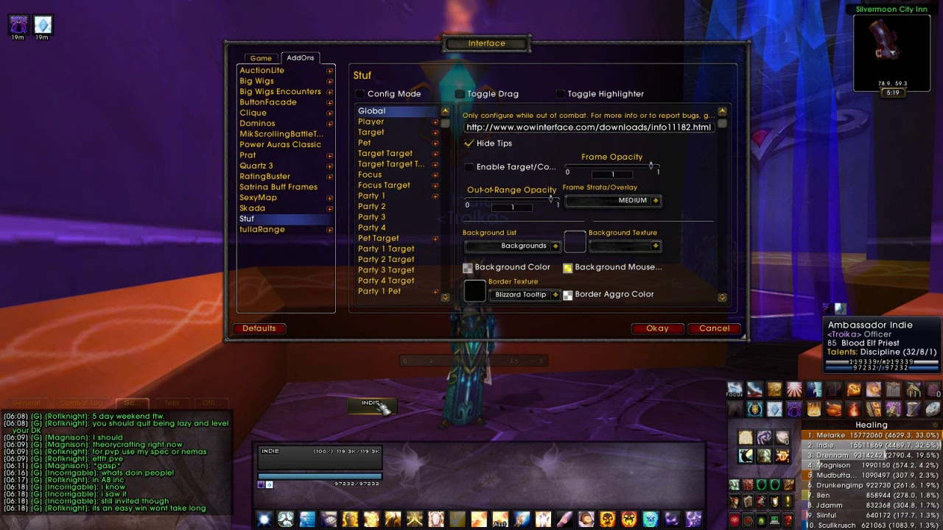
click(382, 405)
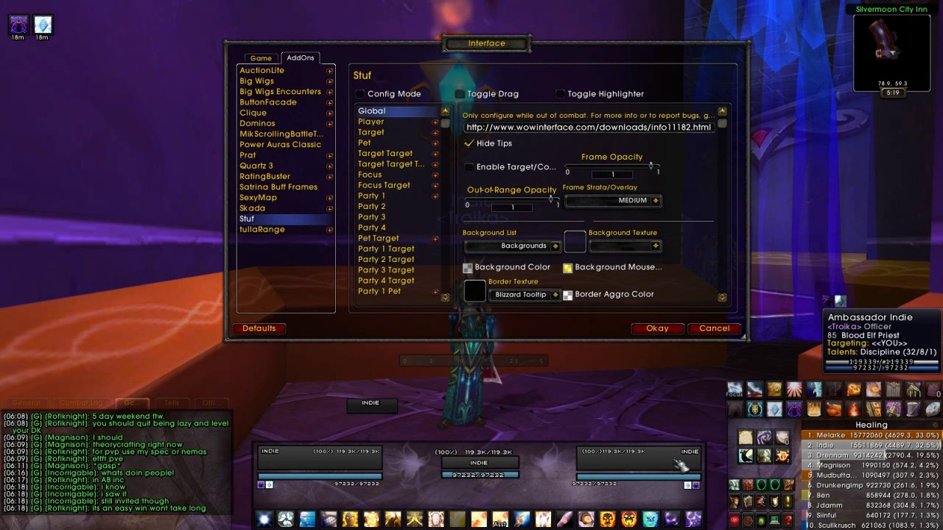
click(272, 229)
click(285, 239)
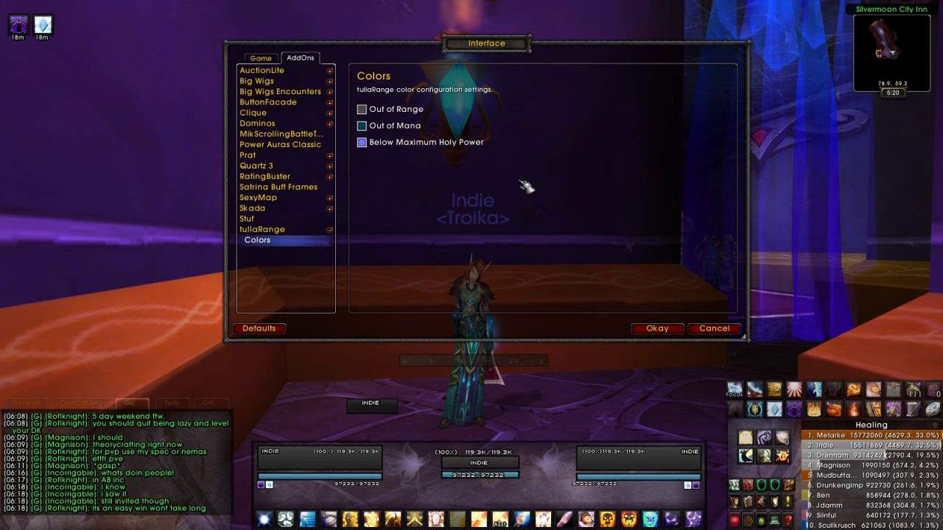
Step: Cancel the Interface options without saving and dismiss the game menu with Esc
click(732, 332)
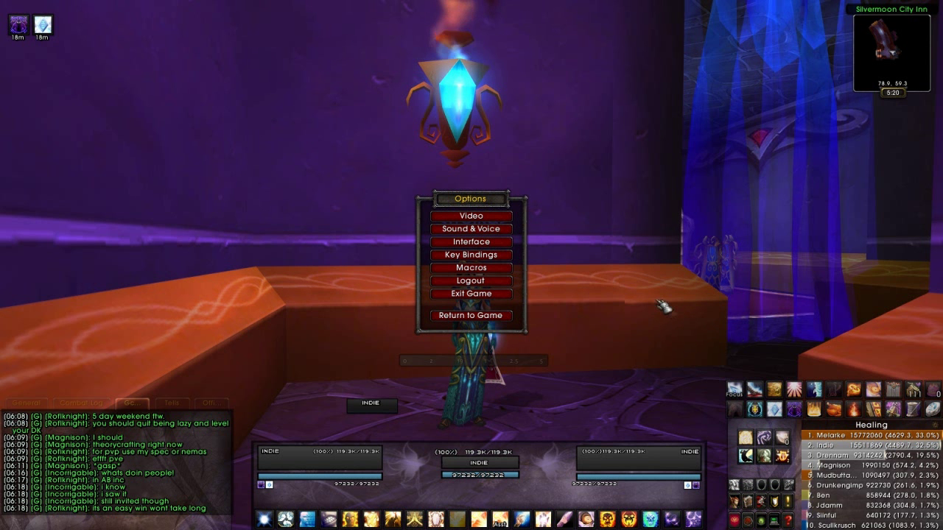
key(Escape)
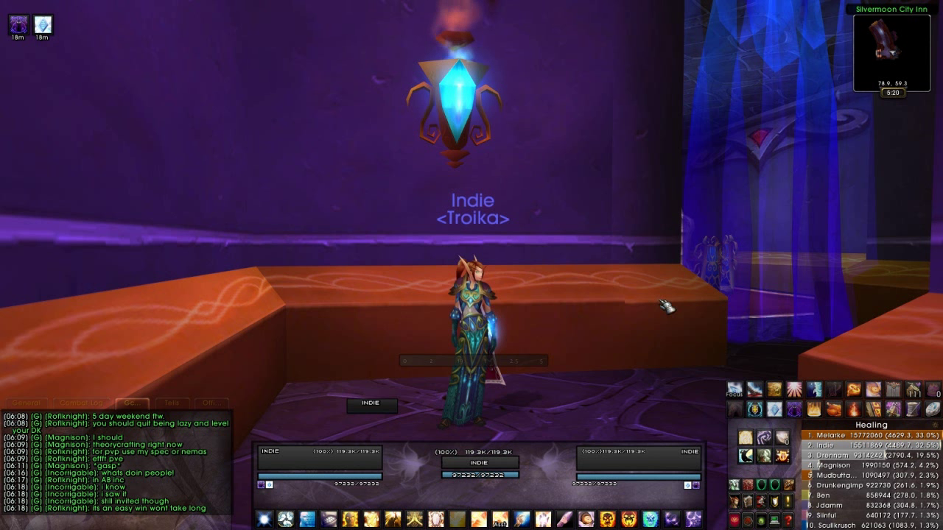